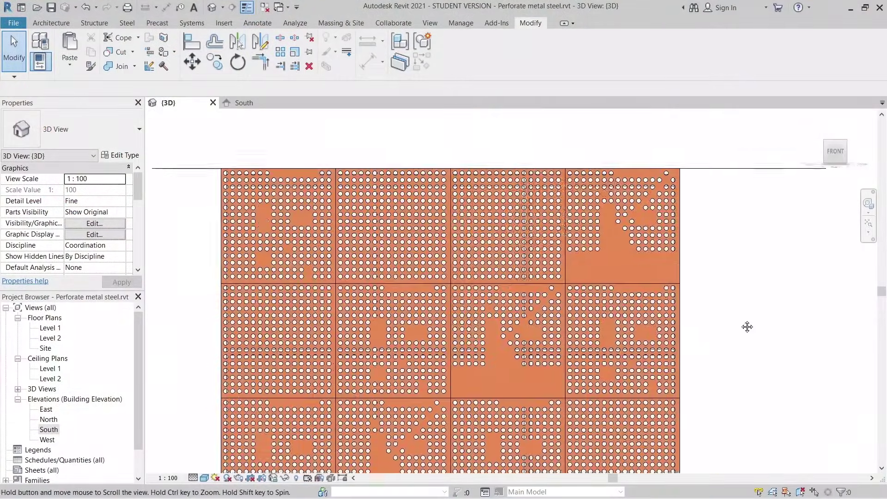
- Examine the perforated metal facade in the 3D view, at an angle and from the front
middle_drag(747, 327, 638, 398)
scroll(755, 242, down, 1)
scroll(687, 384, down, 4)
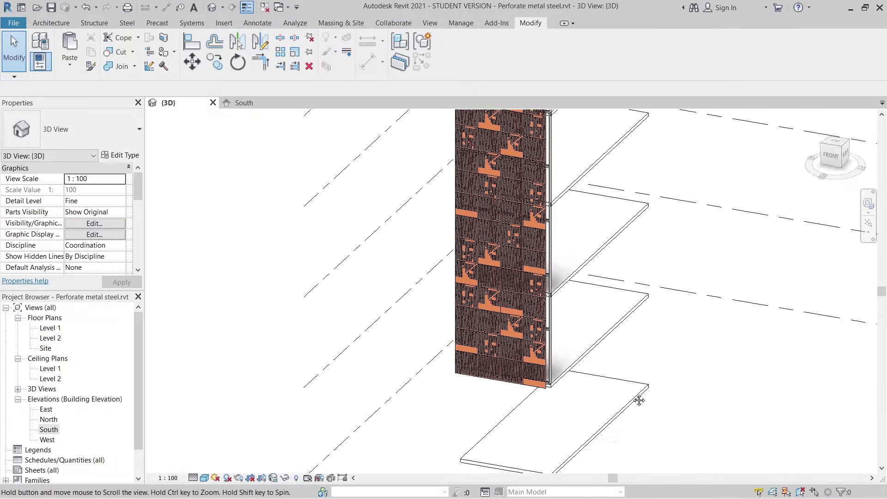
click(827, 160)
scroll(556, 257, up, 4)
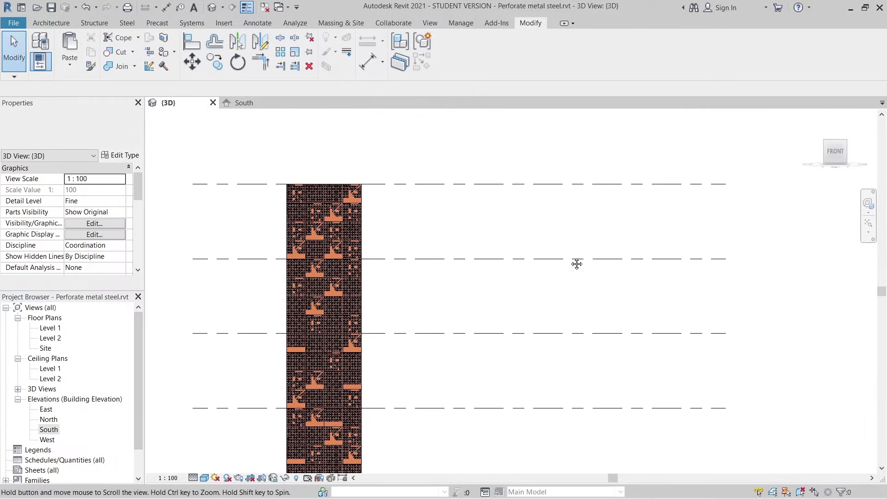
scroll(624, 267, up, 6)
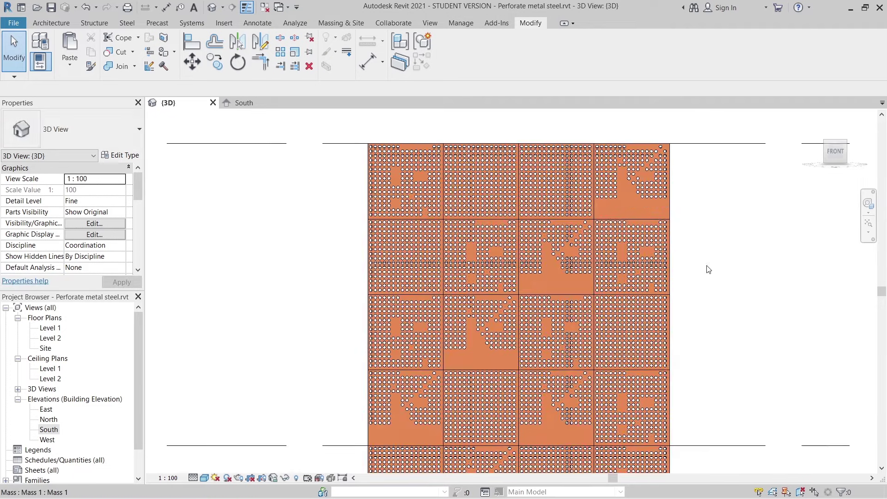
middle_drag(709, 272, 738, 292)
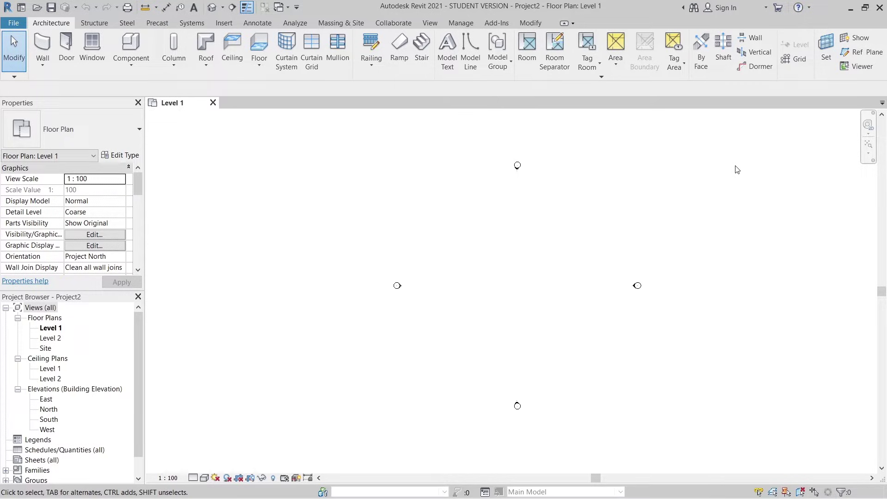
- Sketch a rectangular floor boundary about 14000 mm wide and 13000 mm long on Level 1 between the elevation markers
middle_drag(585, 281, 455, 283)
click(266, 48)
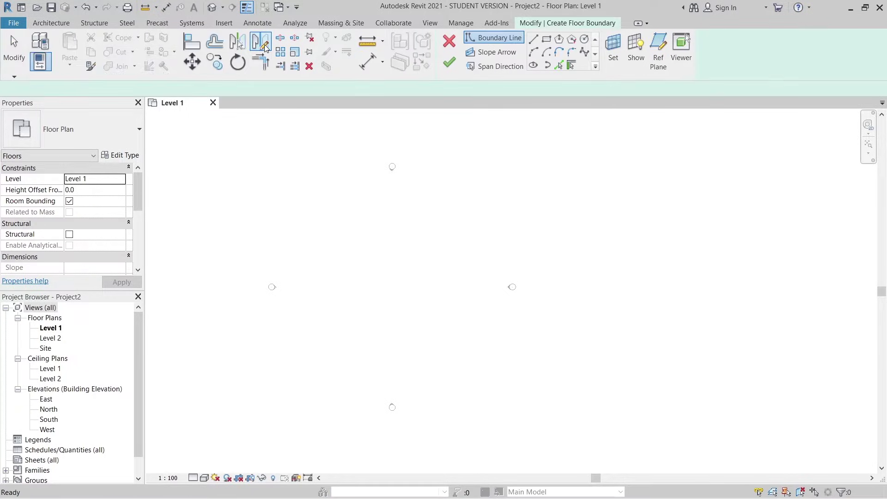
click(547, 39)
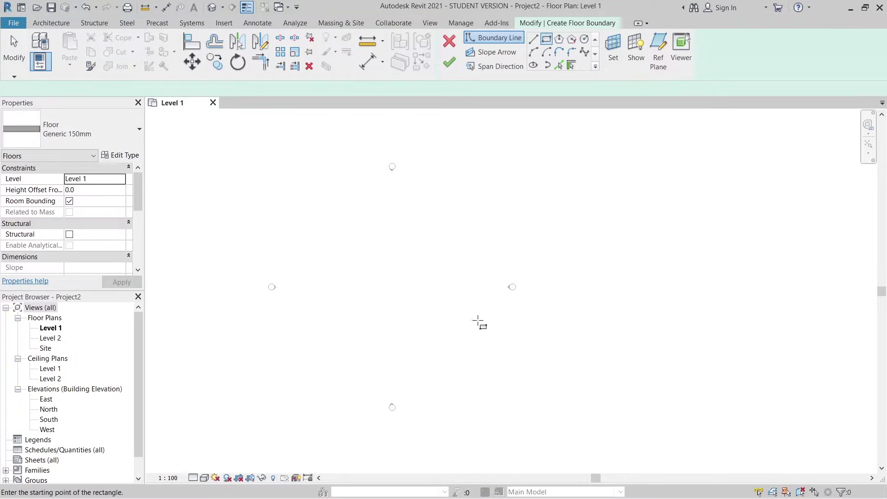
click(350, 260)
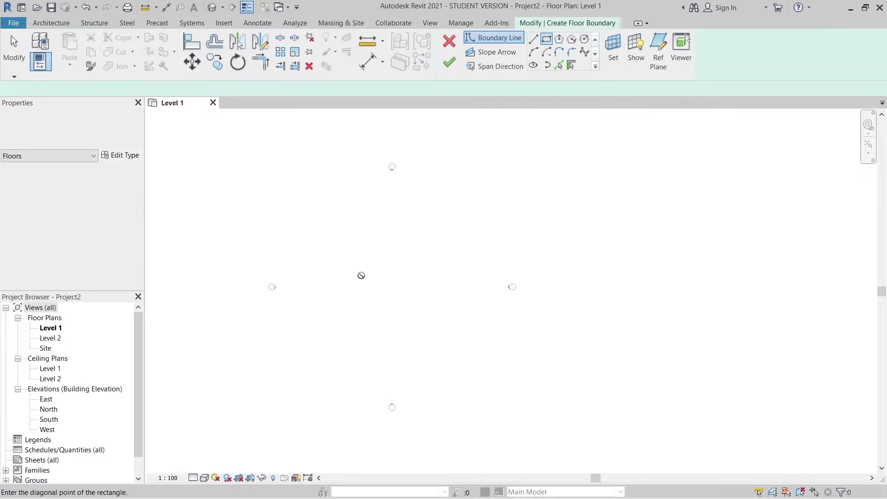
click(413, 322)
- Set the floor boundary's width to 4 m and its length to 10 m, and finish the floor
click(397, 348)
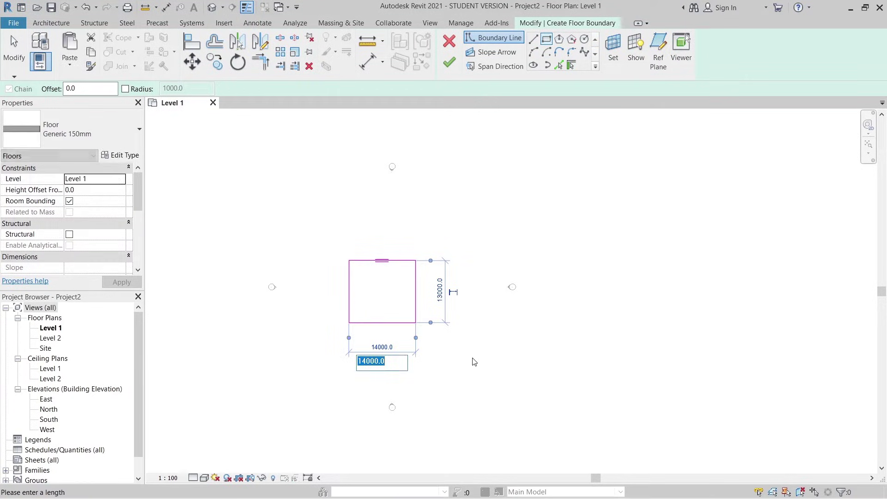
text(4m)
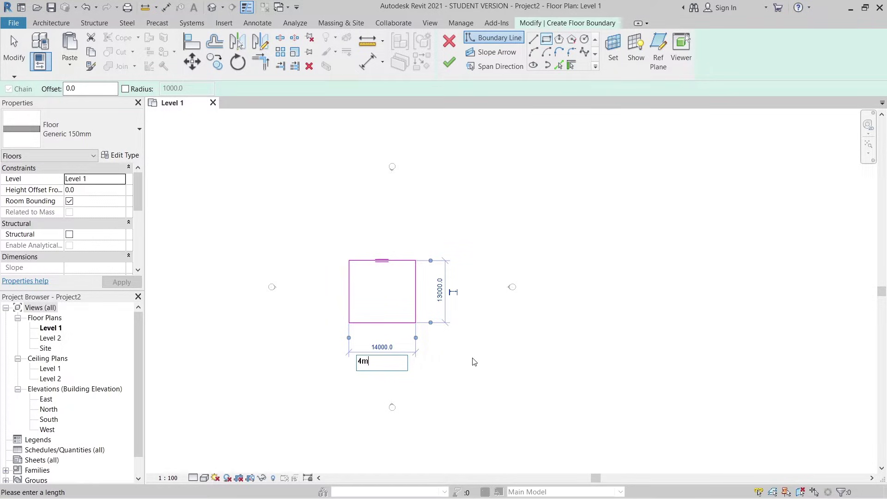
key(Return)
click(392, 291)
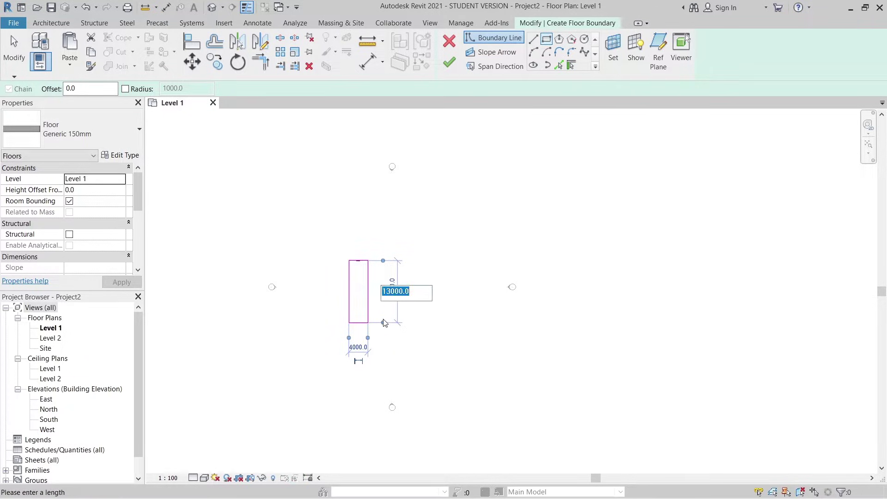
scroll(386, 320, up, 3)
text(10m)
key(Return)
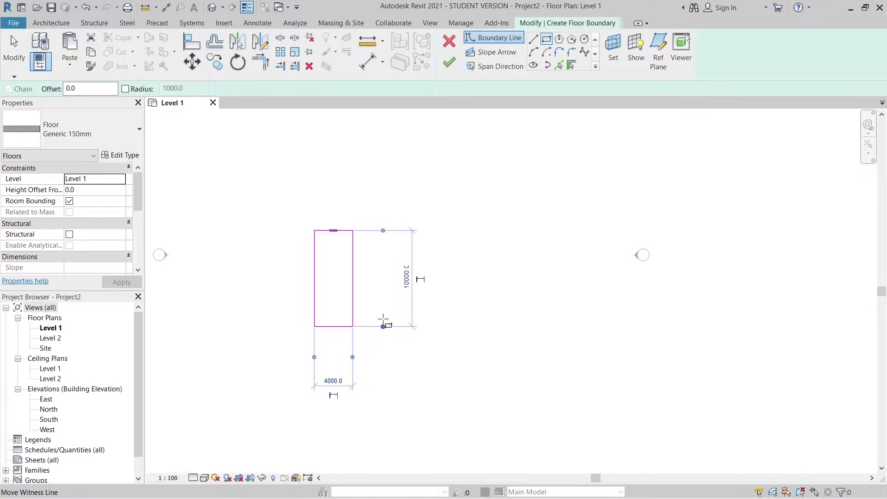
key(Escape)
key(Escape)
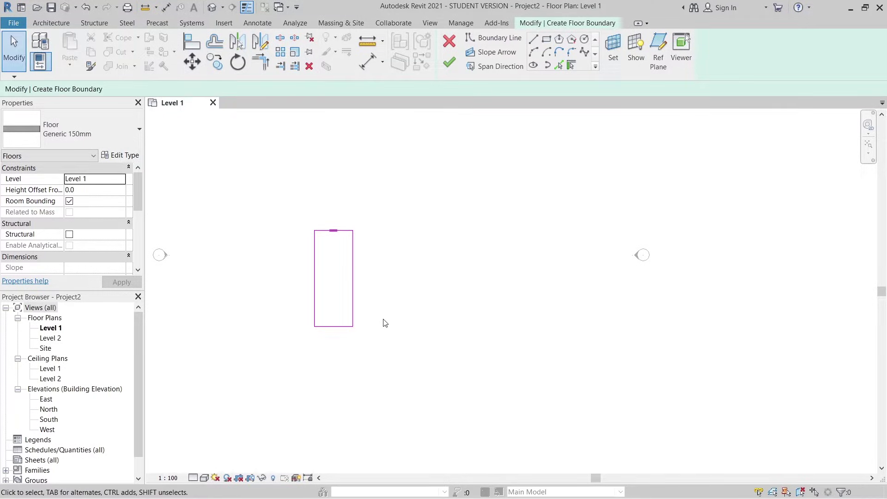
middle_drag(398, 317, 444, 242)
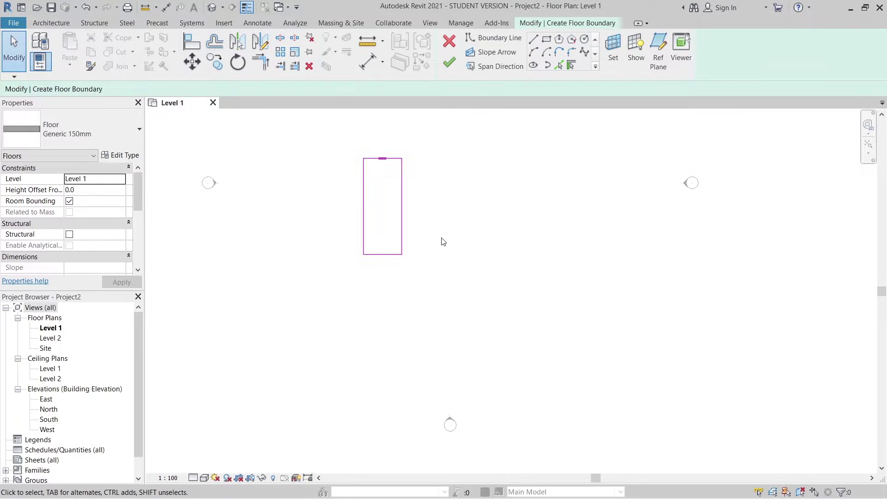
click(451, 65)
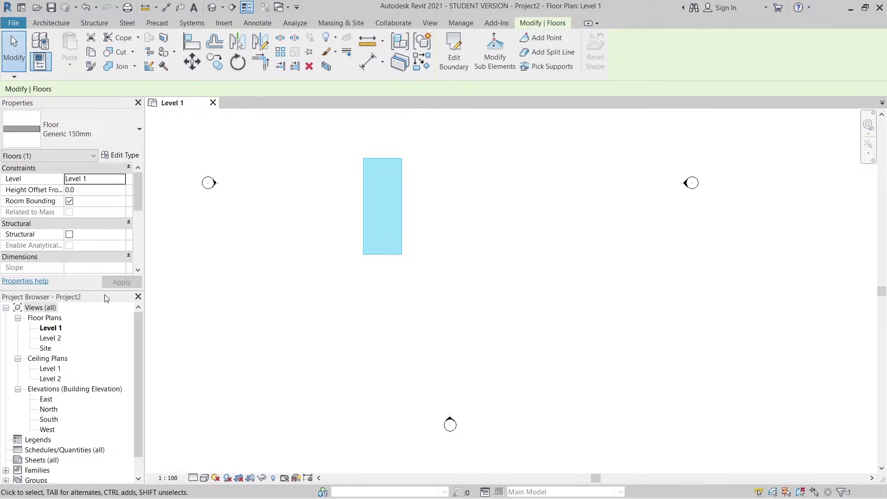
- In the South elevation, array Level 2 upward with 4000 mm spacing and a count of 5
double_click(46, 419)
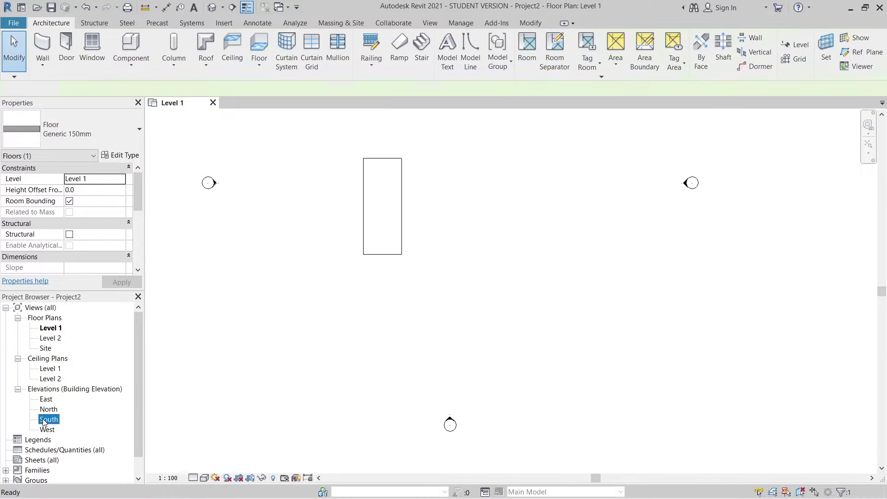
scroll(407, 353, down, 1)
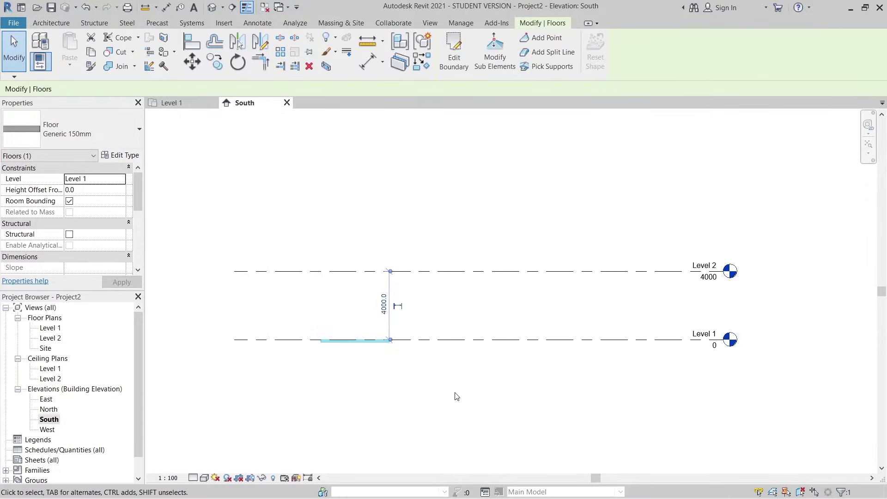
click(461, 272)
key(a)
key(r)
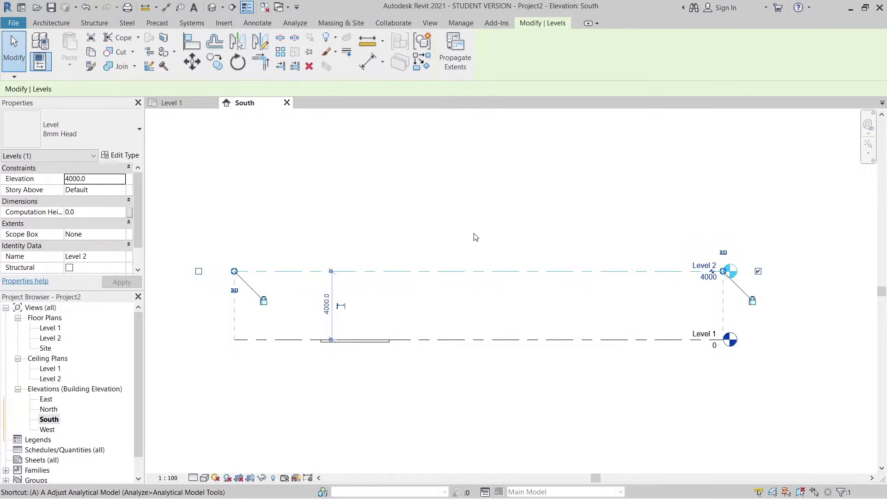
click(477, 271)
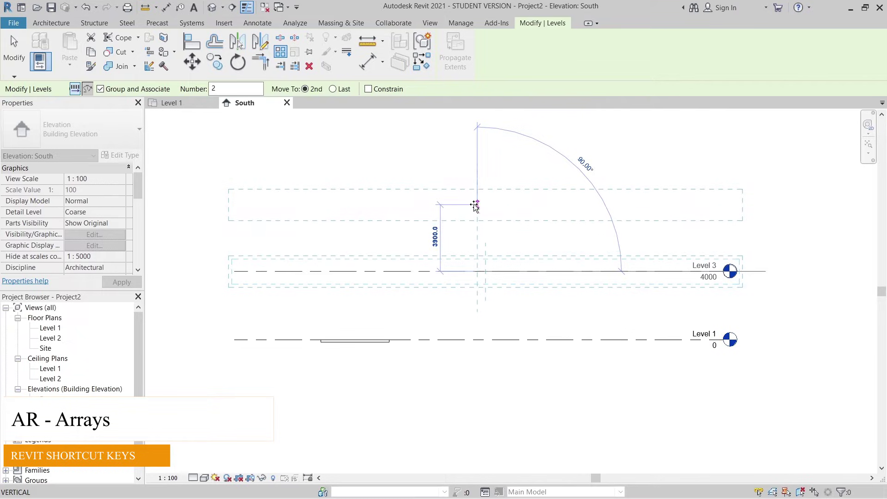
text(4000)
key(Return)
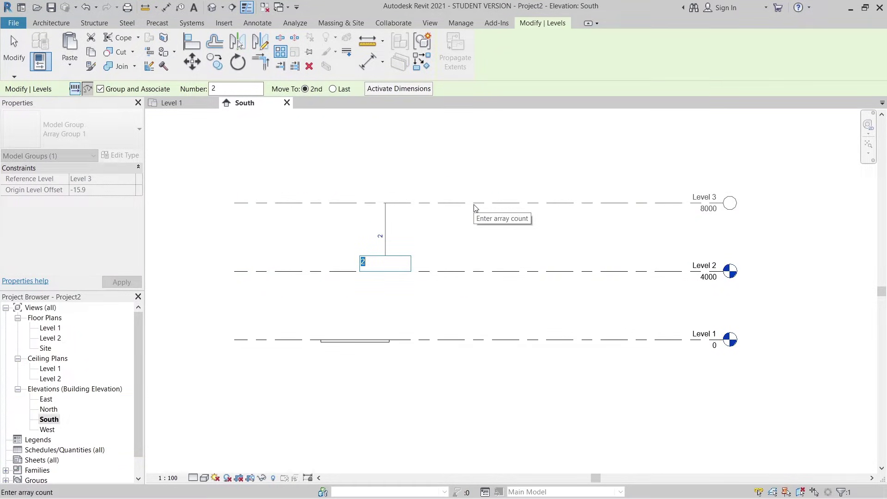
text(3)
key(Return)
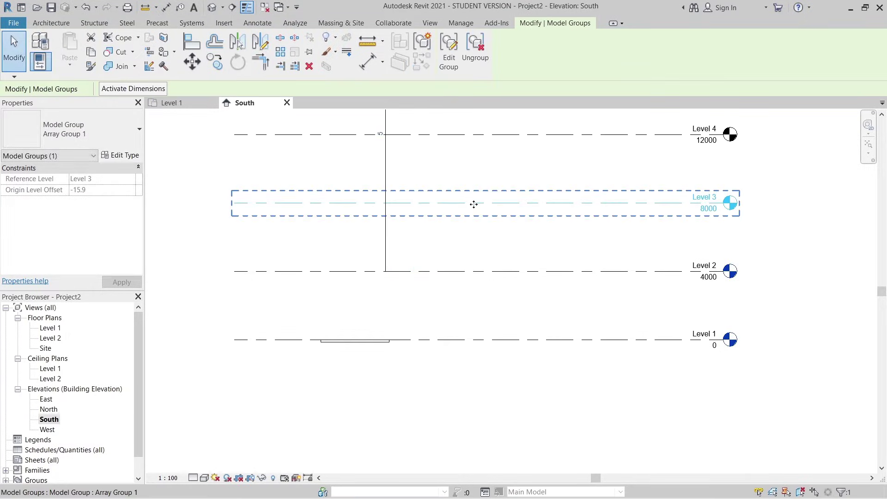
key(Escape)
scroll(473, 204, down, 6)
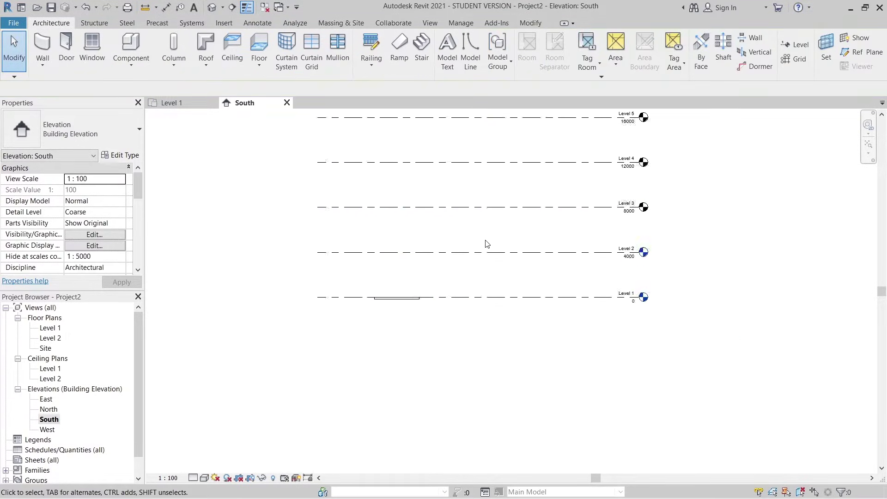
scroll(603, 162, up, 3)
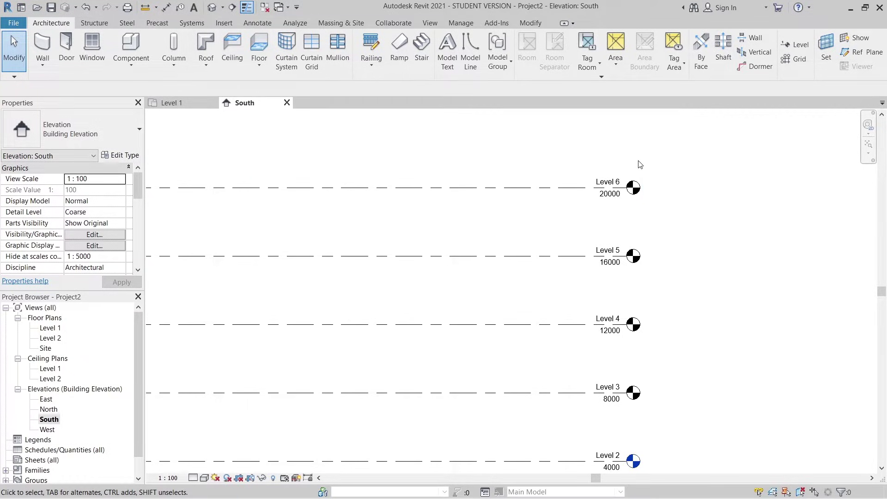
- Copy the Level 1 floor and paste it aligned to Levels 2 through 6
click(184, 103)
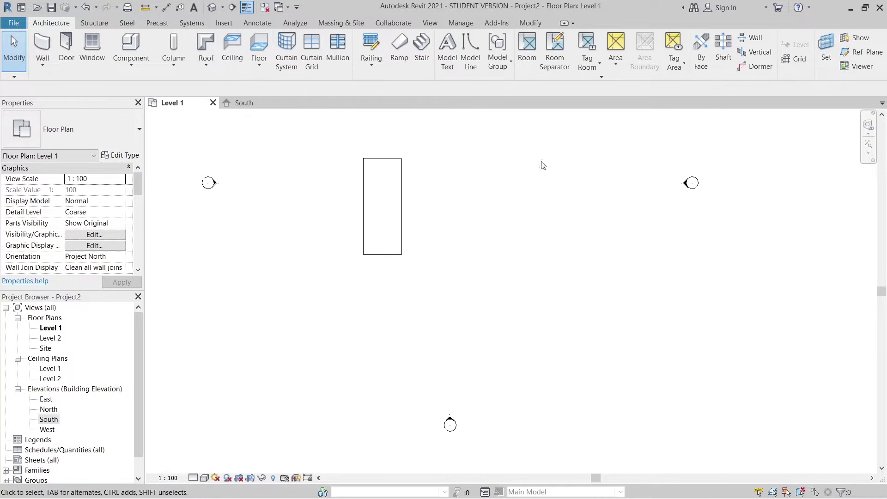
click(379, 255)
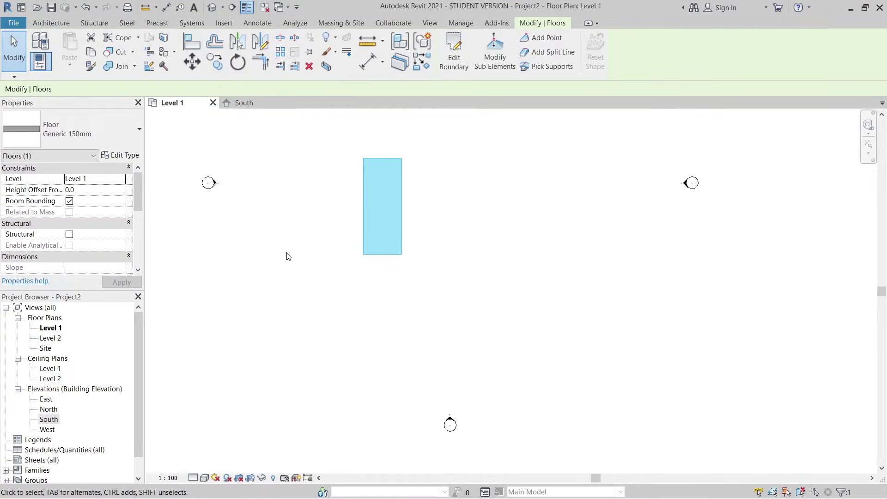
click(92, 57)
click(68, 65)
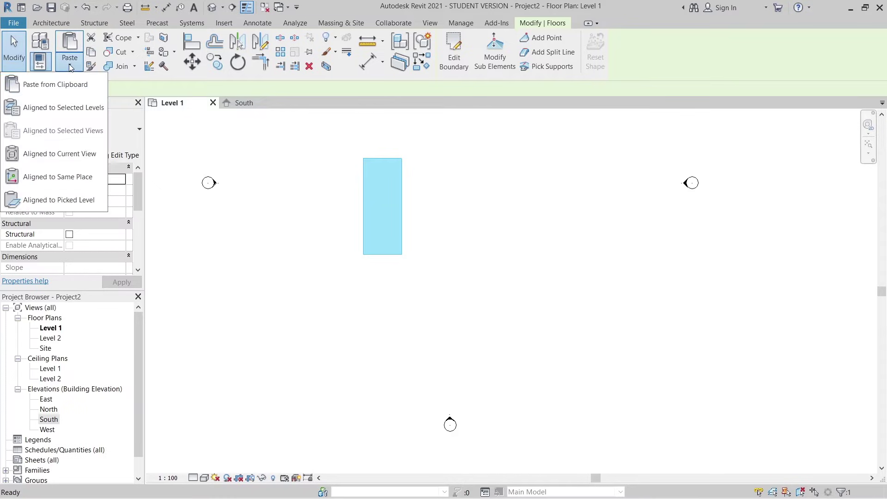
click(66, 104)
click(194, 145)
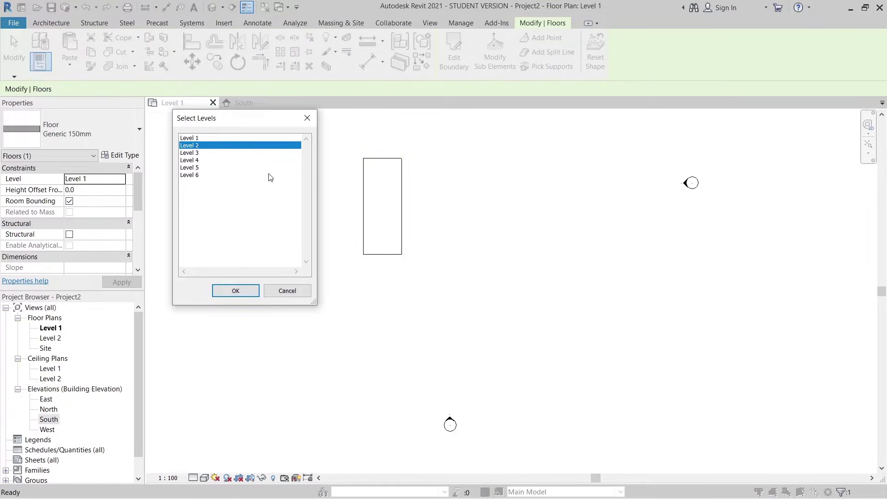
shift+click(193, 175)
click(235, 291)
key(Escape)
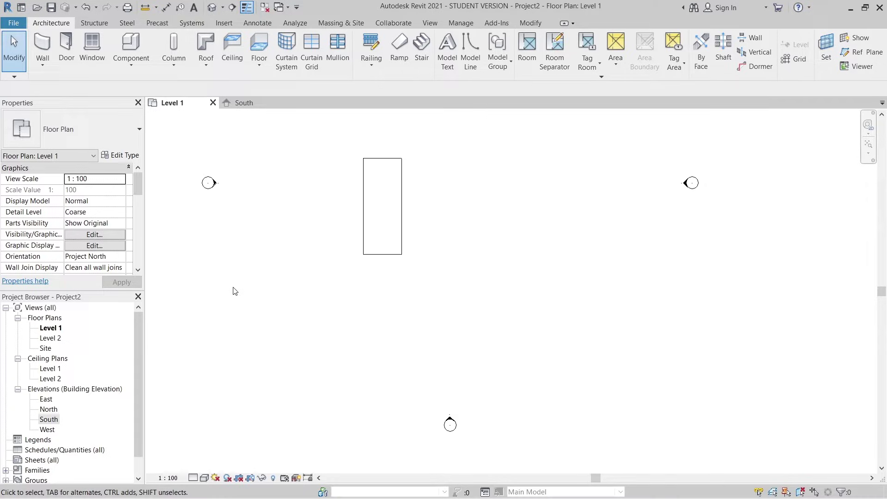
- Place a Storefront curtain wall on Level 1 by picking the floor's south edge
click(42, 46)
click(115, 140)
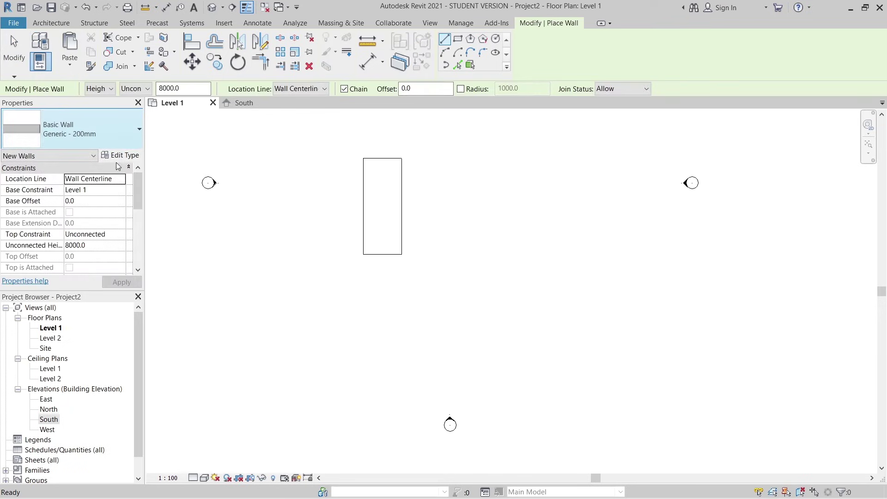
scroll(106, 231, down, 3)
click(46, 421)
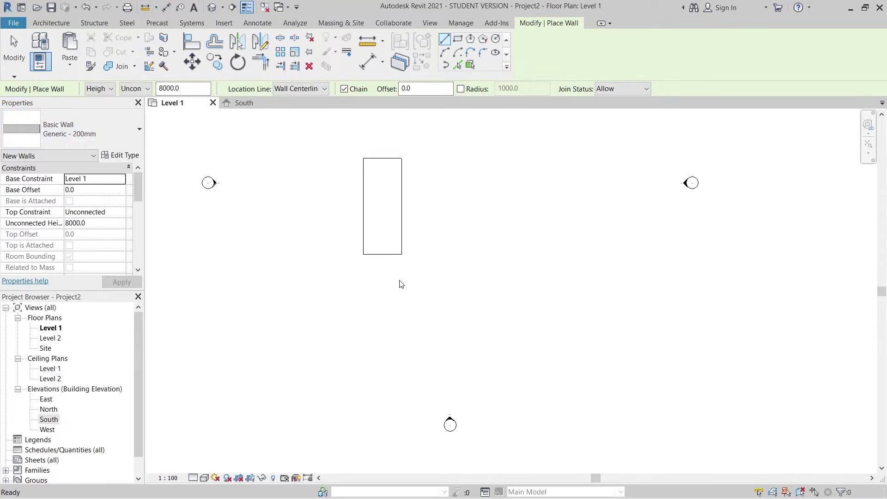
scroll(391, 275, up, 5)
click(307, 128)
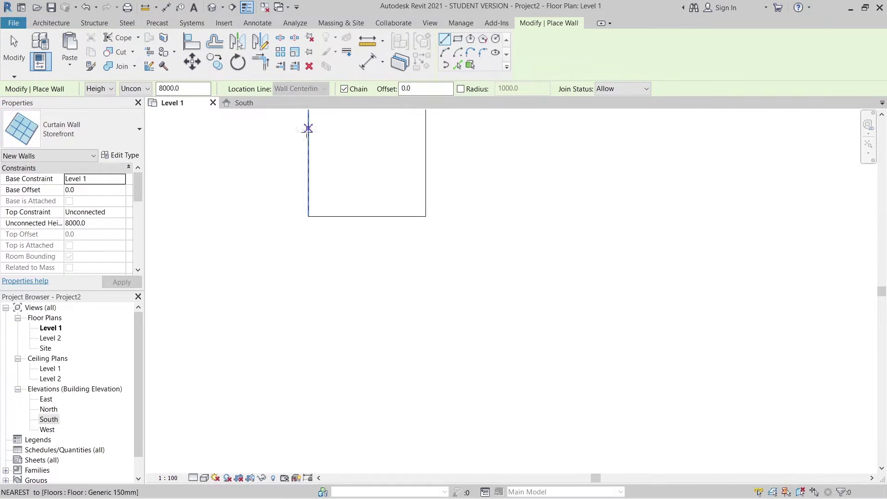
click(457, 64)
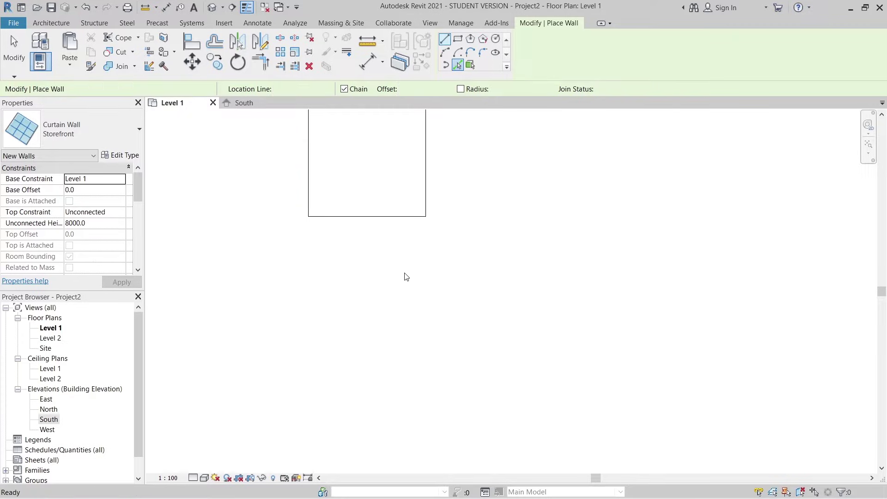
click(361, 223)
key(Escape)
key(Escape)
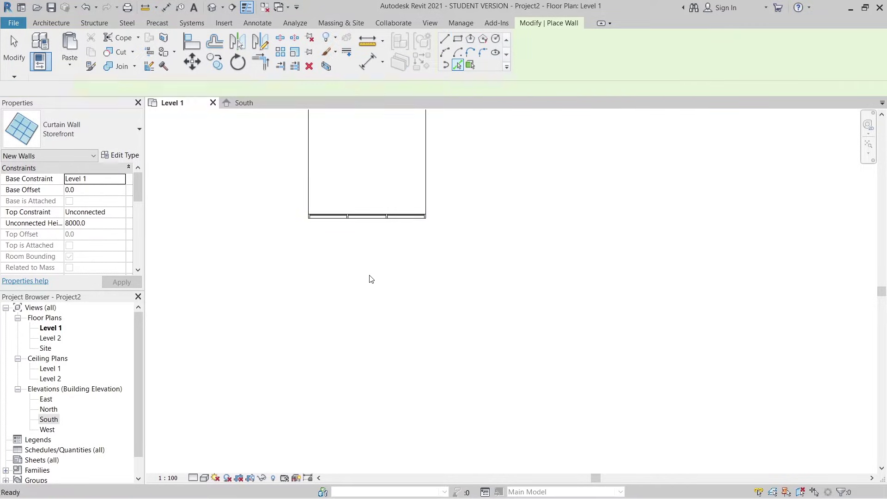
- In the South elevation, stretch the curtain wall's top up to Level 6 and raise its base to Level 2
click(243, 102)
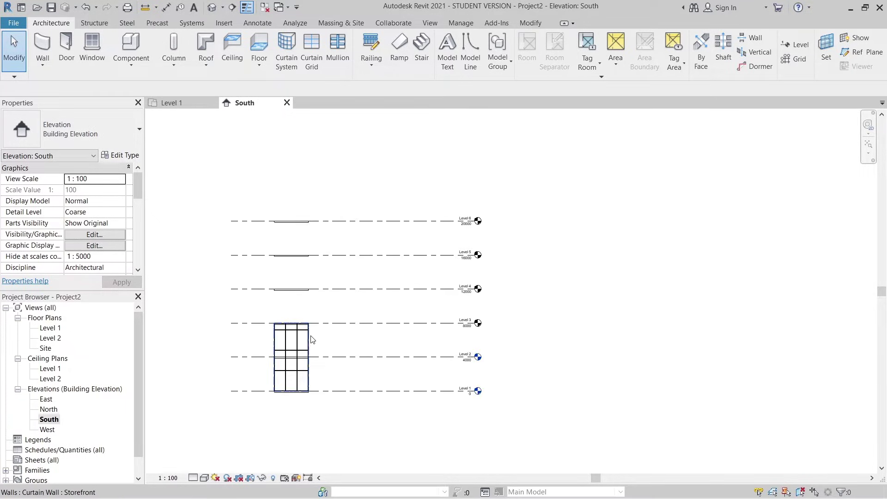
click(298, 321)
drag(292, 321, 289, 219)
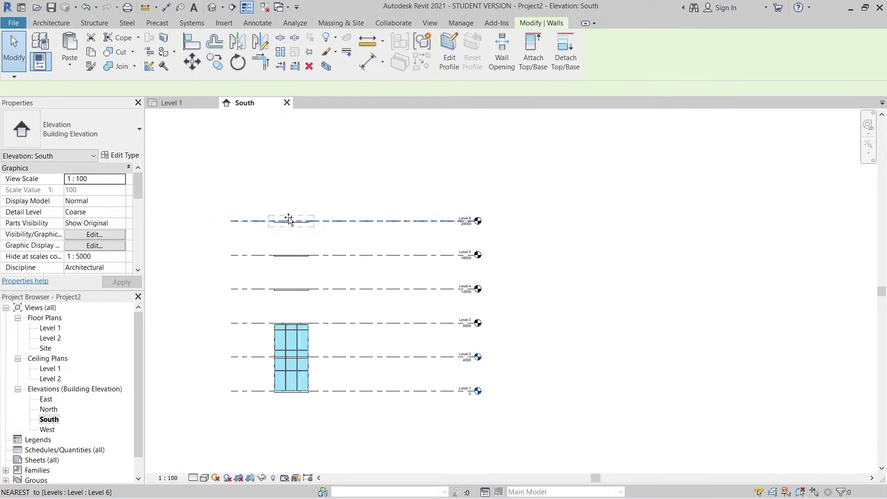
scroll(289, 396, up, 3)
drag(293, 390, 292, 320)
click(366, 290)
scroll(366, 290, down, 2)
middle_drag(366, 290, 397, 329)
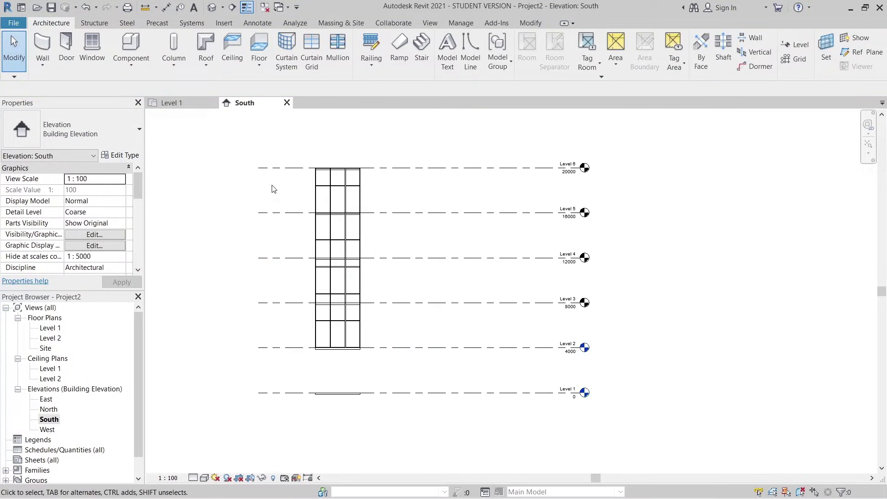
- From the Level 1 floor plan, start an in-place mass named Mass 1
click(172, 102)
scroll(212, 205, down, 2)
middle_drag(220, 232, 247, 289)
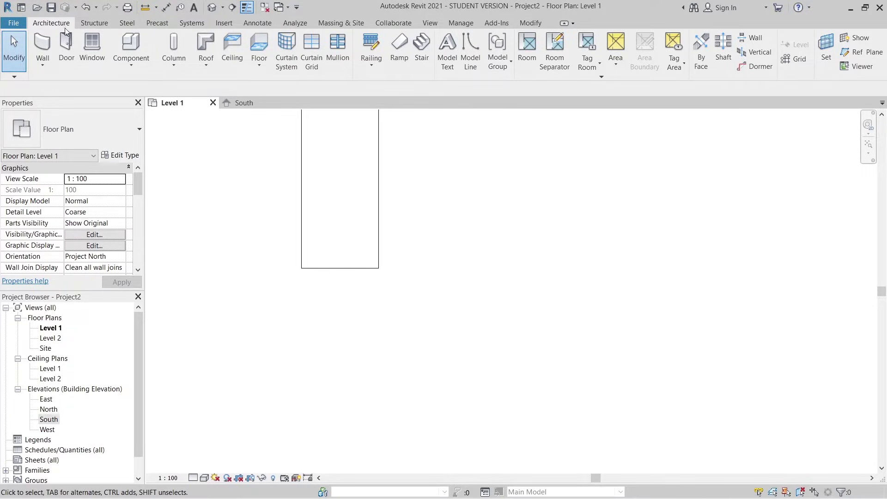
click(334, 24)
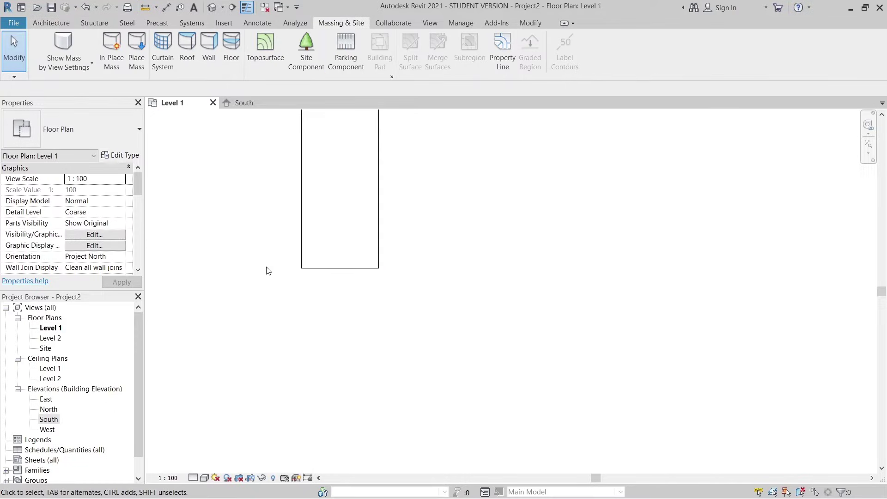
click(111, 49)
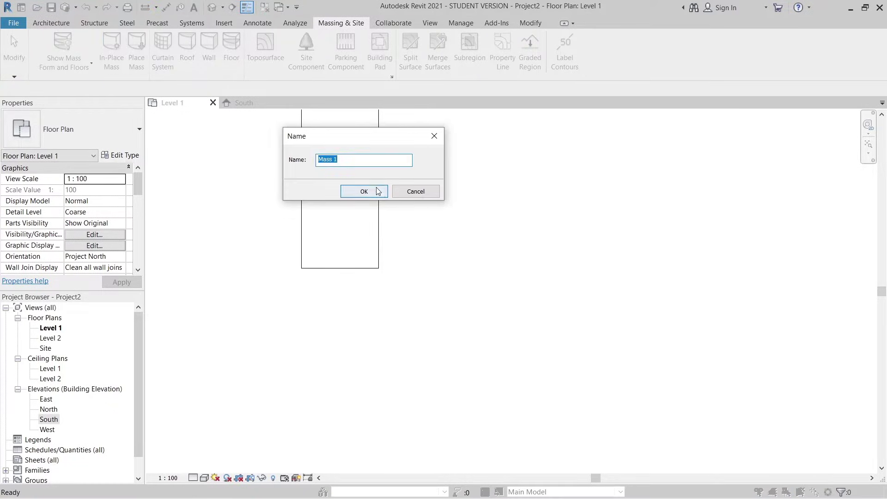
key(Return)
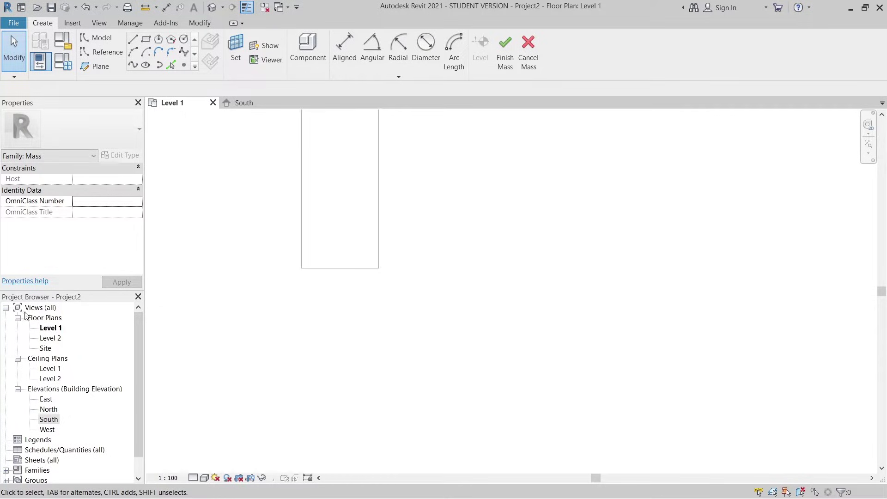
- Add a mass model line offset 500 mm outward from the Level 1 floor's south edge by picking that edge
click(172, 66)
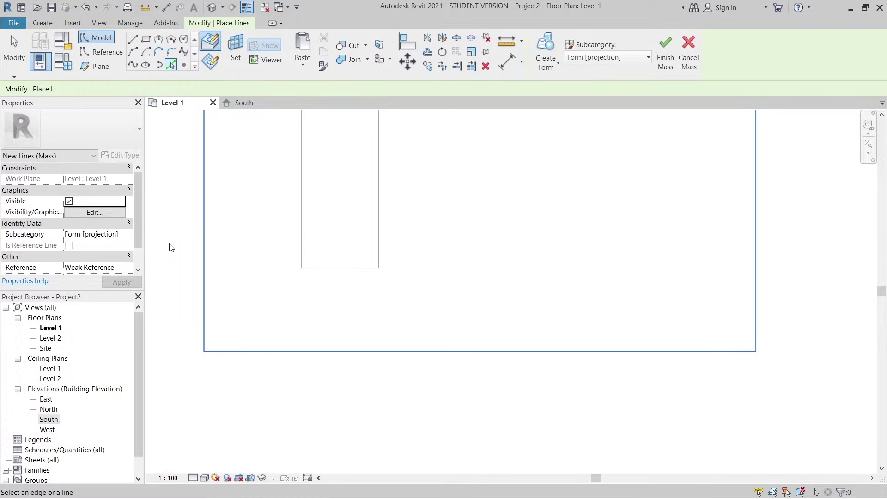
scroll(189, 144, down, 2)
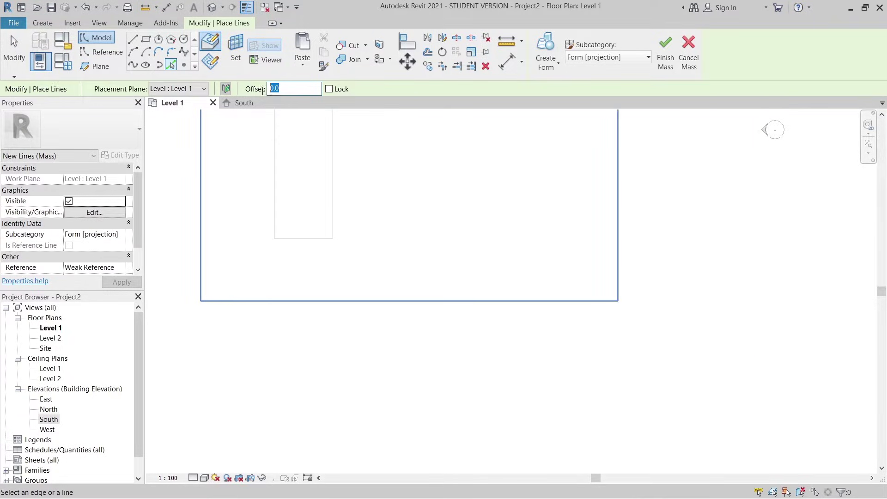
text(500.0)
click(325, 249)
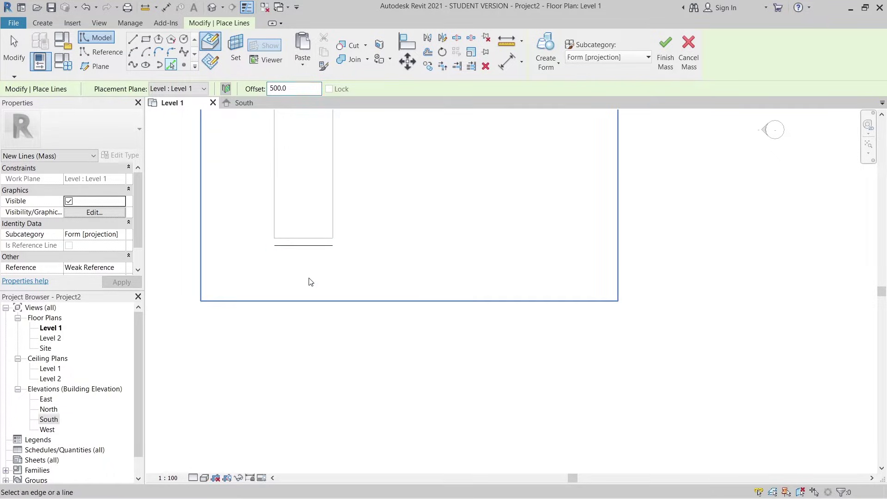
key(Escape)
key(Escape)
- In the South elevation, create a solid form from the offset model line at Level 1
click(244, 104)
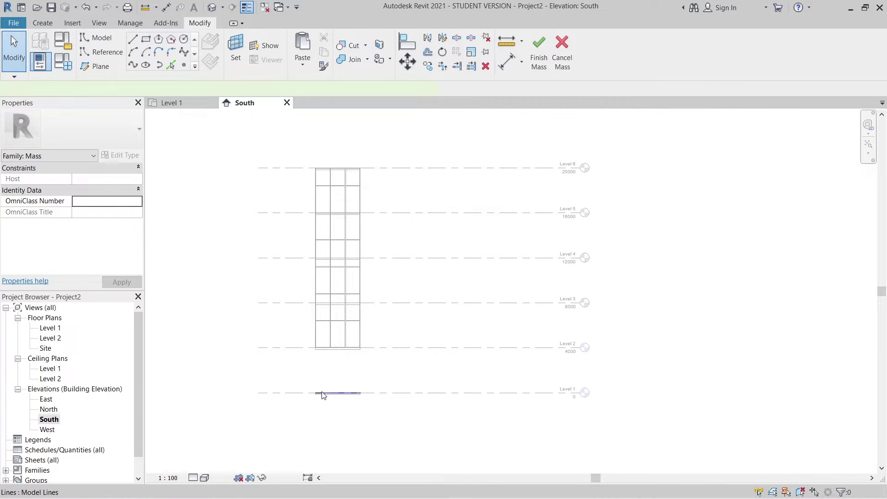
click(322, 393)
click(545, 65)
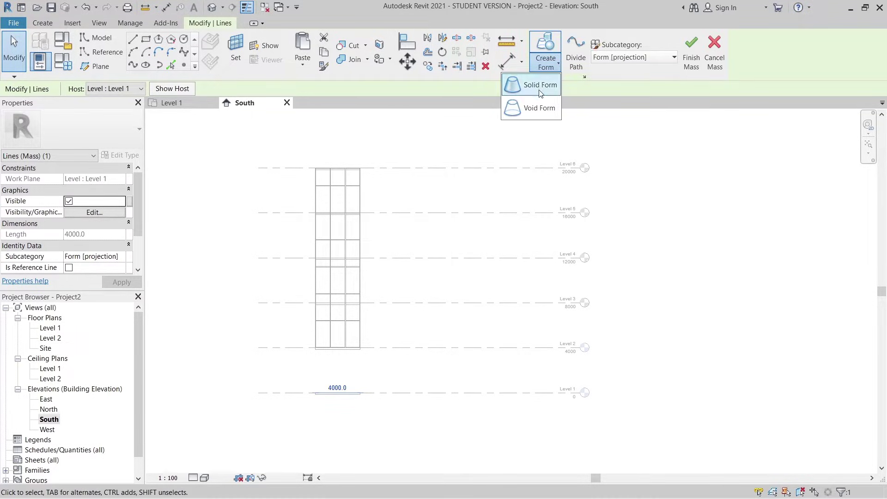
click(539, 85)
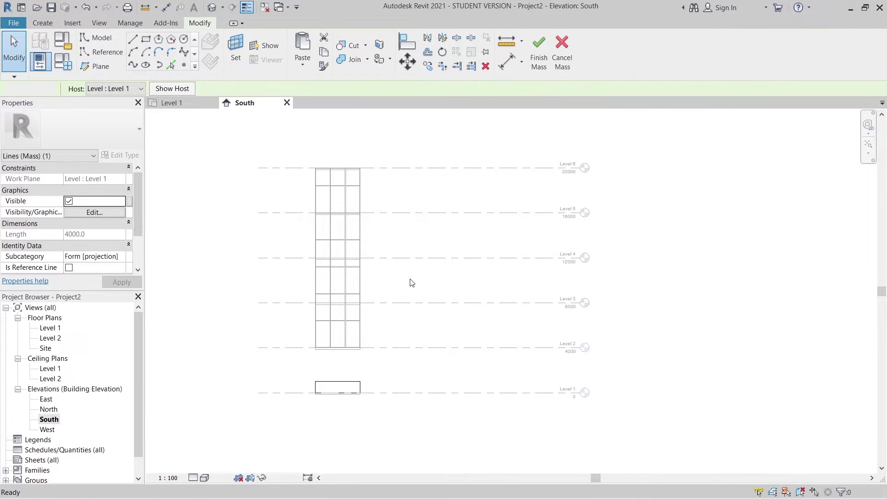
- Stretch the mass form's top edge up to Level 6 and raise its bottom edge to Level 2
click(339, 371)
drag(337, 354, 343, 147)
click(332, 398)
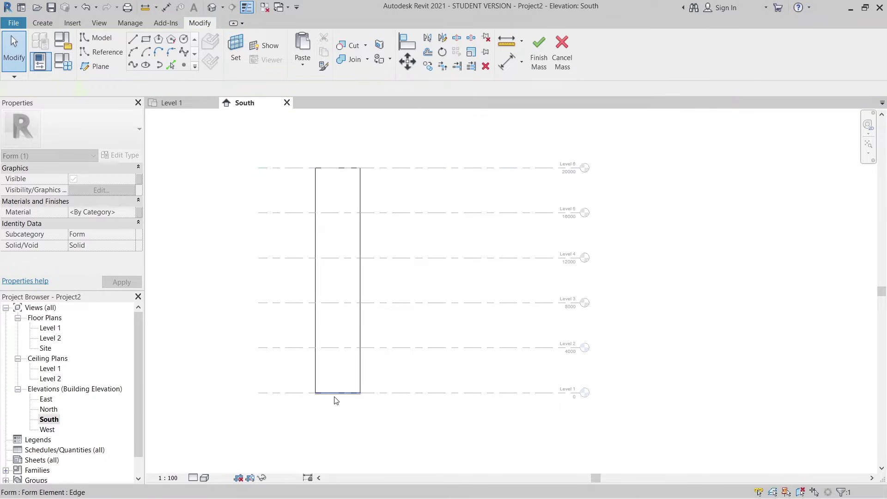
scroll(323, 404, up, 3)
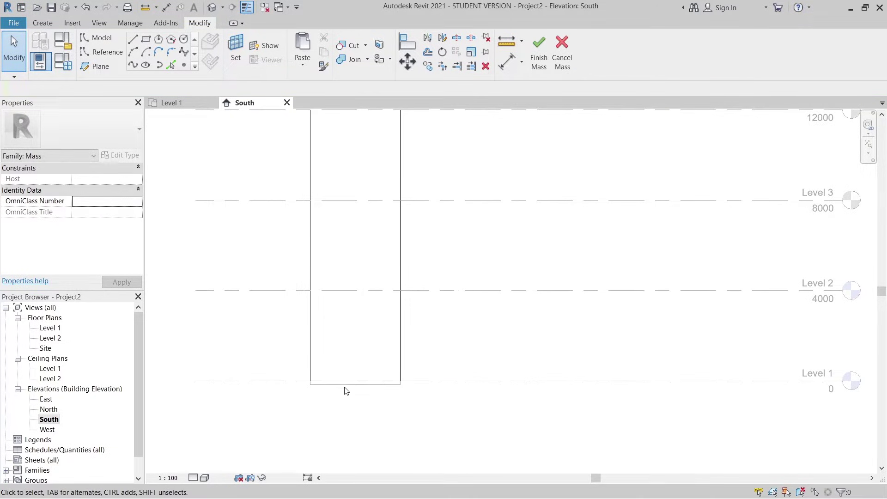
click(359, 361)
drag(356, 349, 355, 261)
click(436, 249)
scroll(408, 233, down, 2)
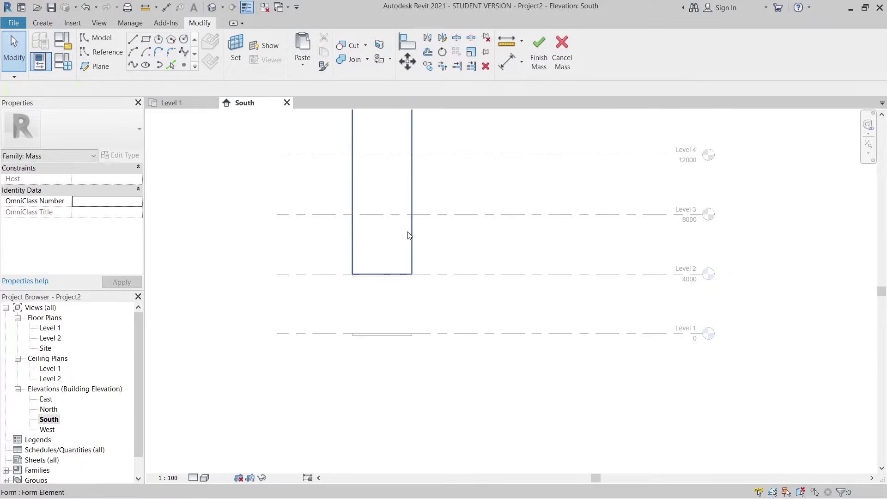
- Divide the mass form's surface and set its U grid to a Fixed Distance layout of 1000 mm
click(408, 235)
click(602, 52)
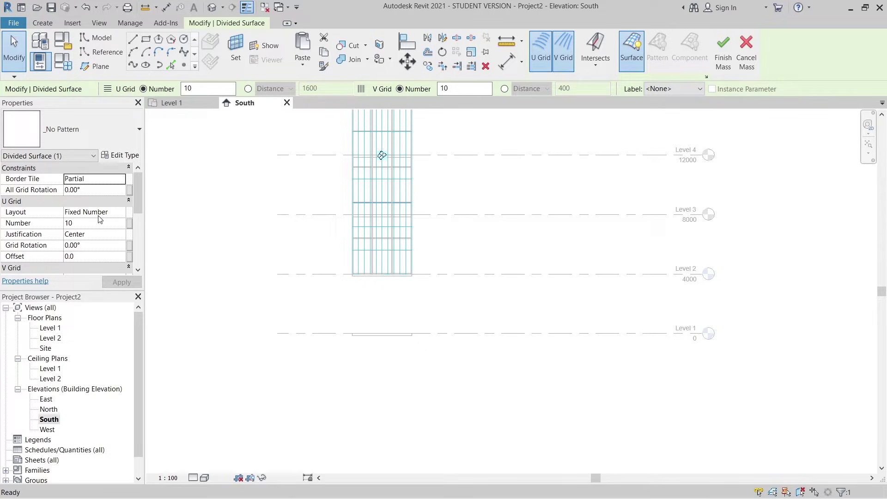
click(113, 214)
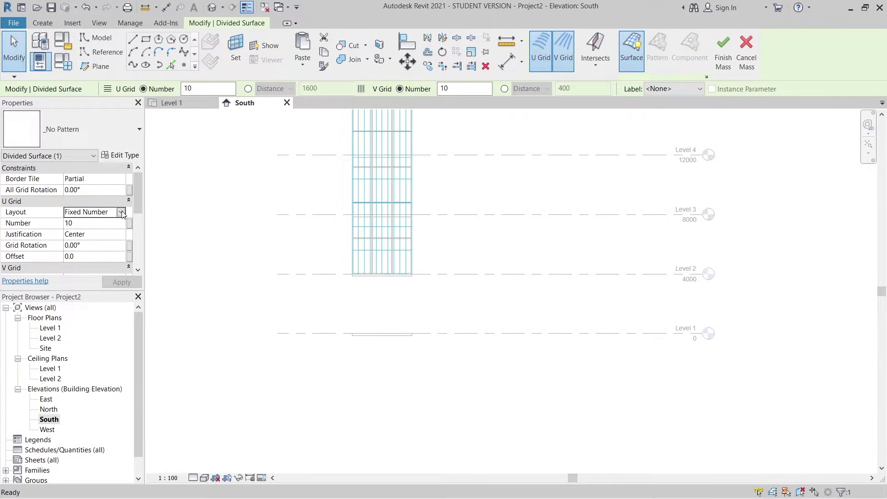
click(121, 212)
click(103, 236)
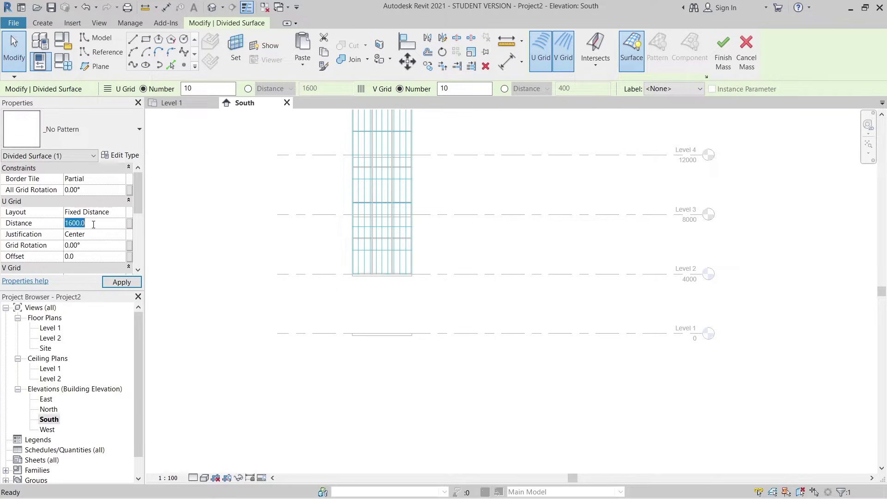
key(Return)
click(121, 282)
- Set the divided surface's V grid to a Fixed Distance layout of 1000 mm
scroll(113, 233, down, 3)
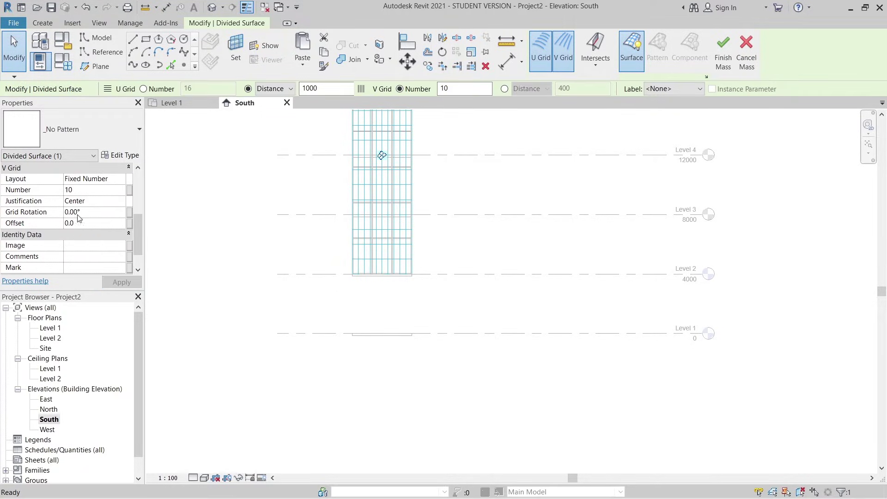
scroll(84, 223, up, 1)
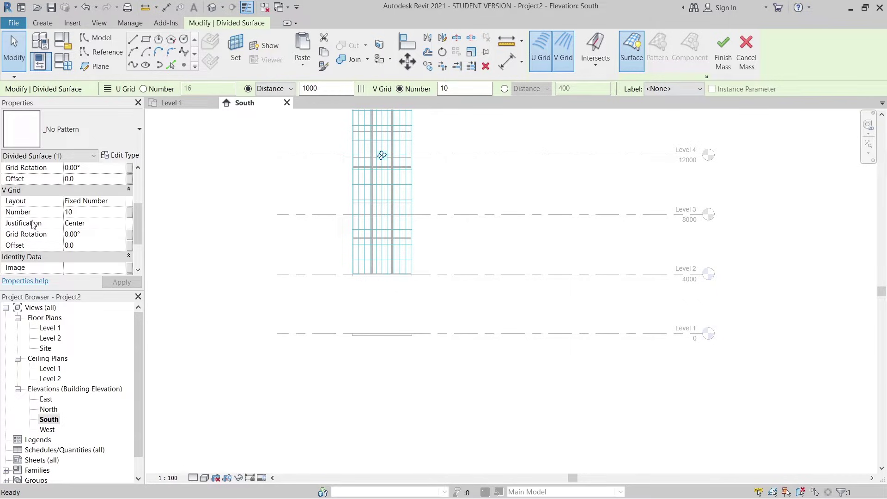
click(116, 204)
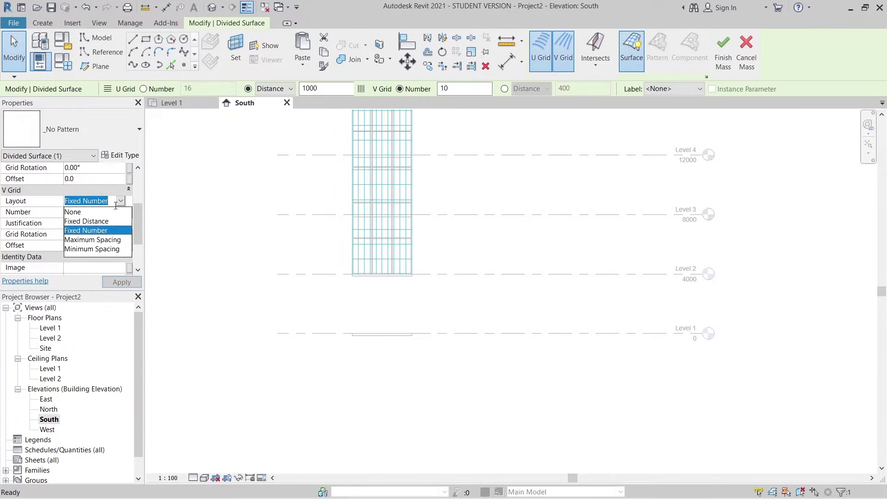
click(89, 220)
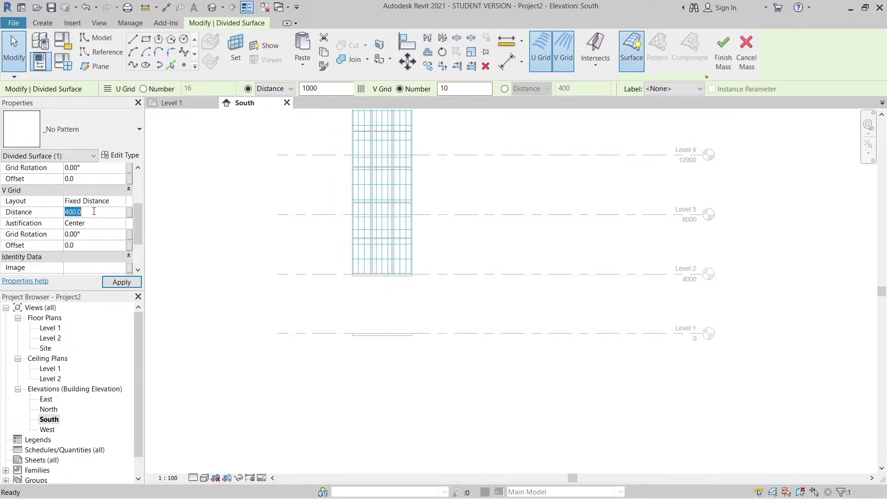
click(130, 283)
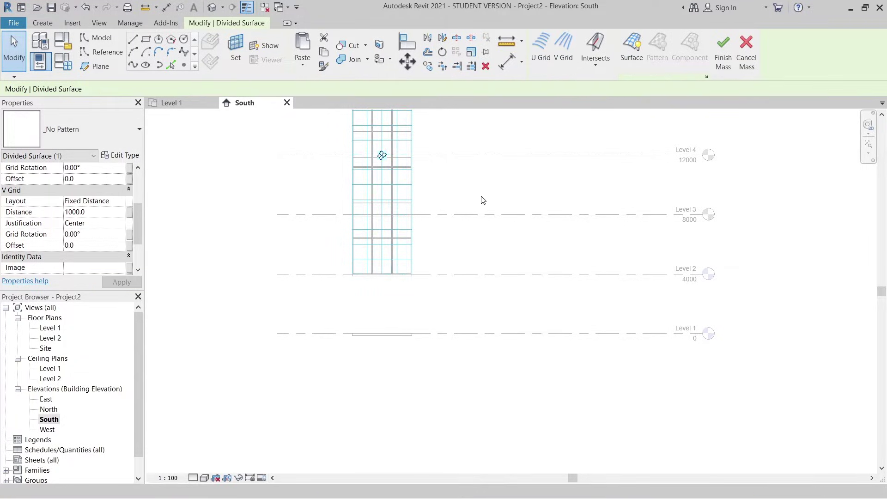
key(Escape)
scroll(431, 186, up, 3)
middle_drag(431, 186, 504, 303)
scroll(326, 199, up, 3)
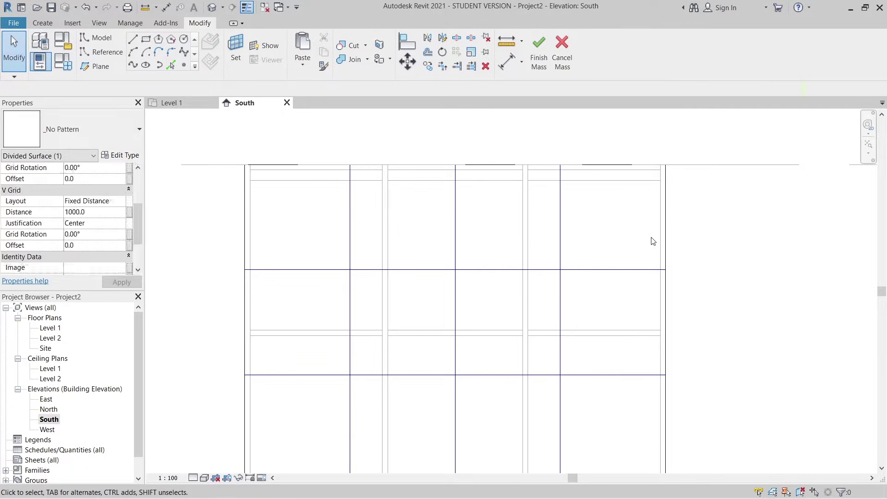
key(Escape)
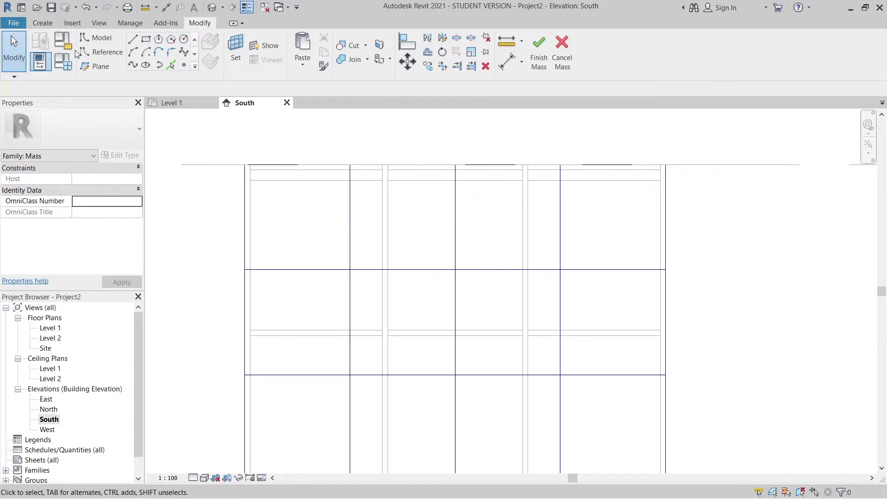
- Create a new family from the English template Metric Curtain Panel Pattern Based.rft
click(13, 23)
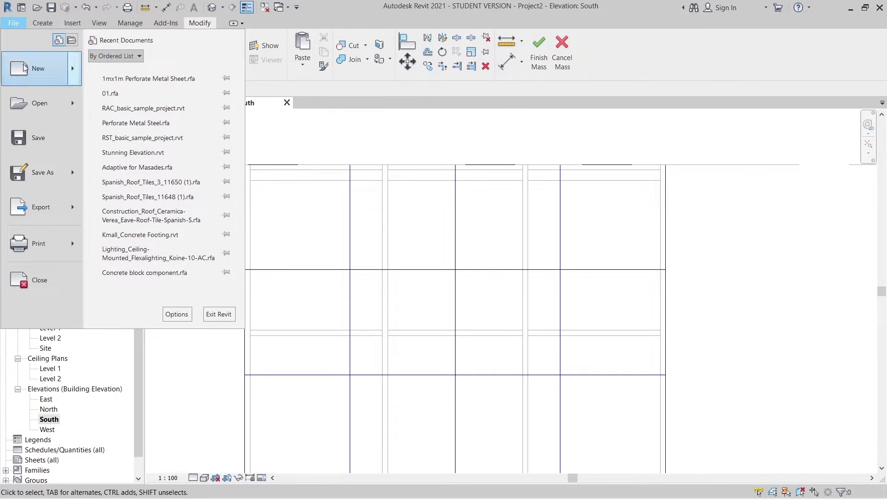
mouse_move(25, 67)
click(167, 110)
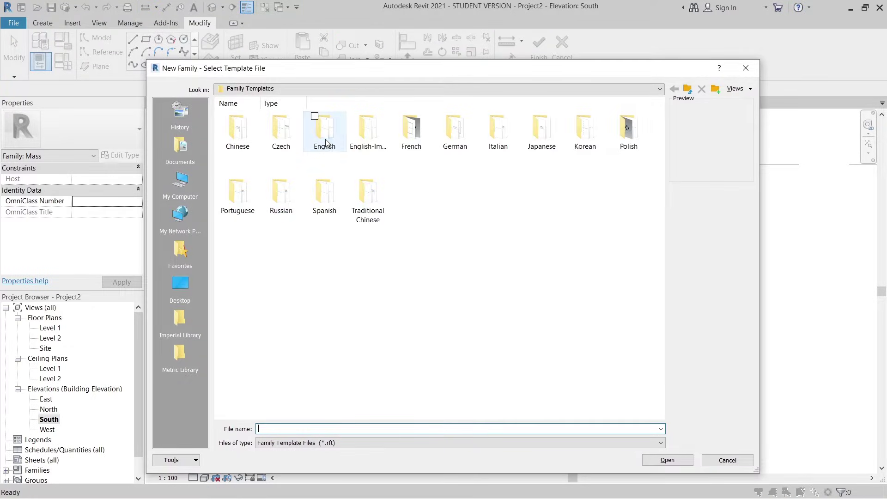
double_click(326, 138)
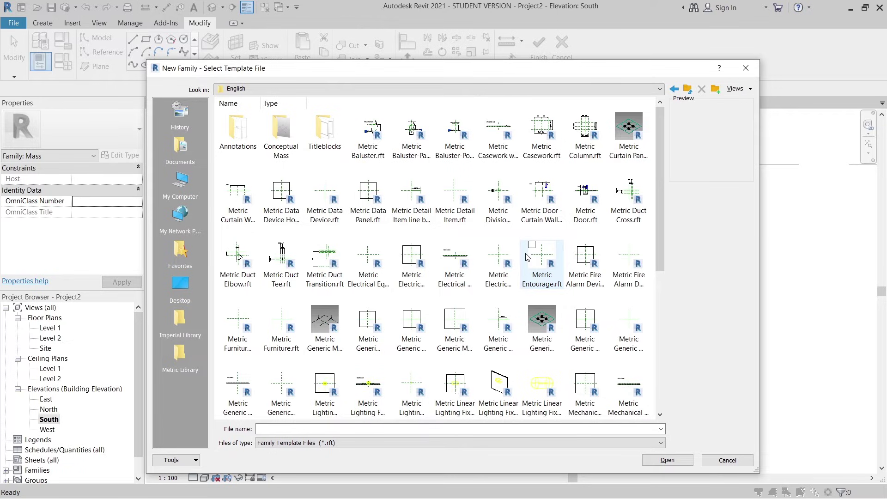
click(629, 147)
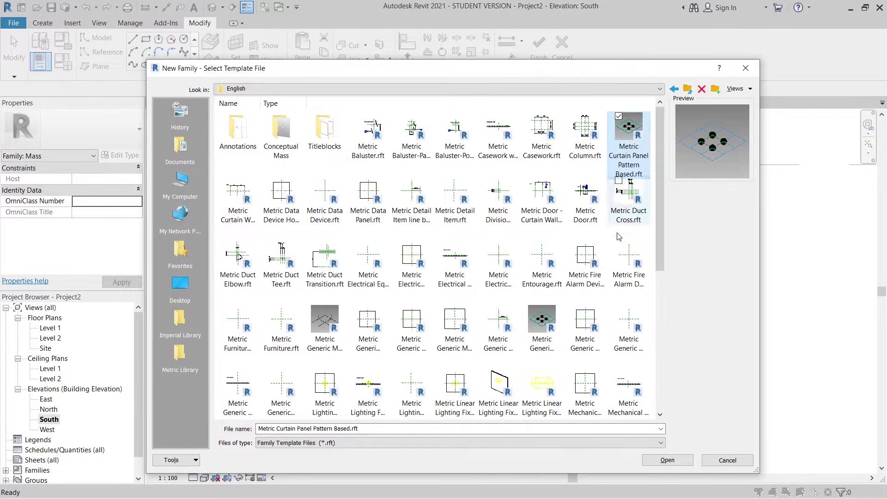
click(670, 460)
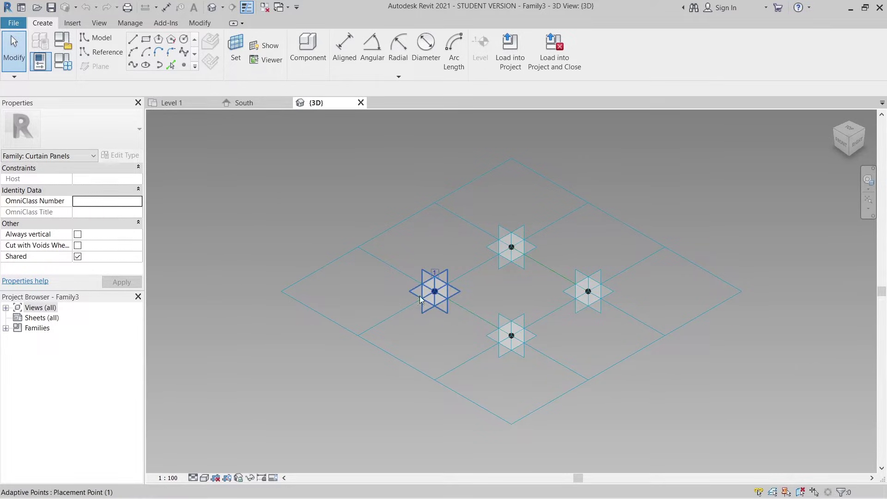
- Set the tile pattern grid's horizontal and vertical spacing to 1000 mm
click(388, 229)
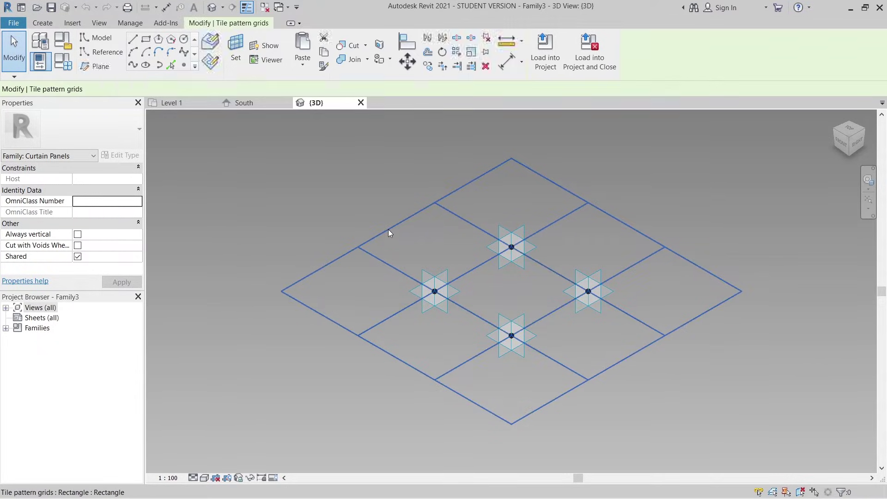
click(101, 179)
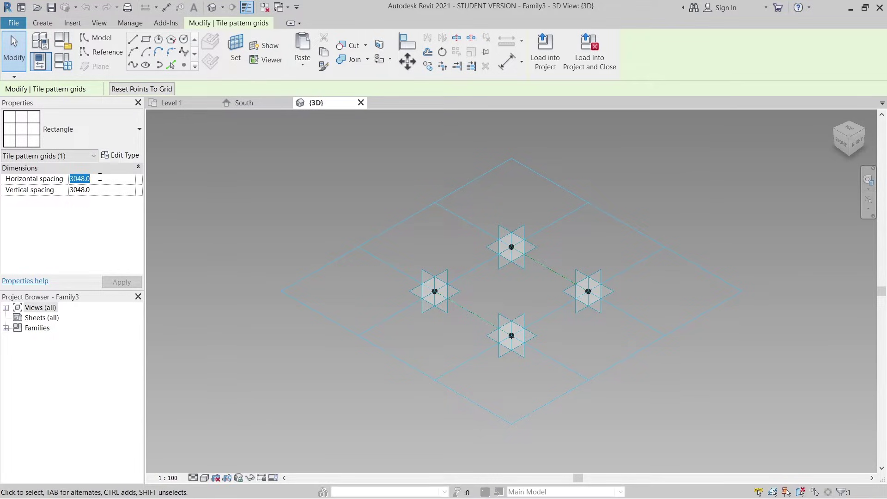
click(103, 186)
text(1000)
key(Return)
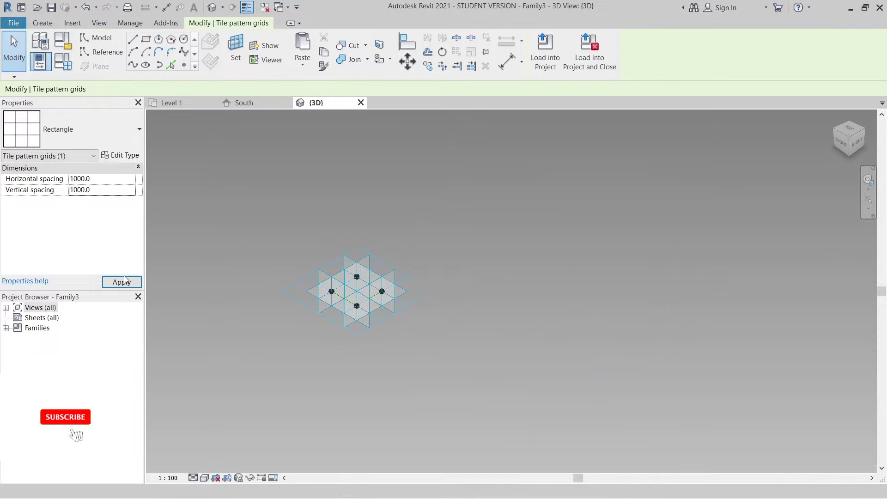
click(256, 205)
scroll(314, 293, up, 6)
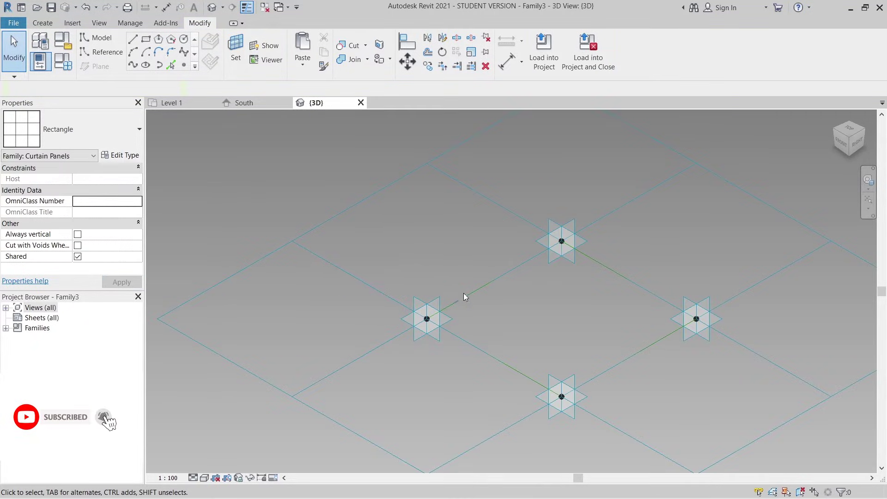
- Create a solid extruded block from the four reference lines joining the adaptive points
click(473, 293)
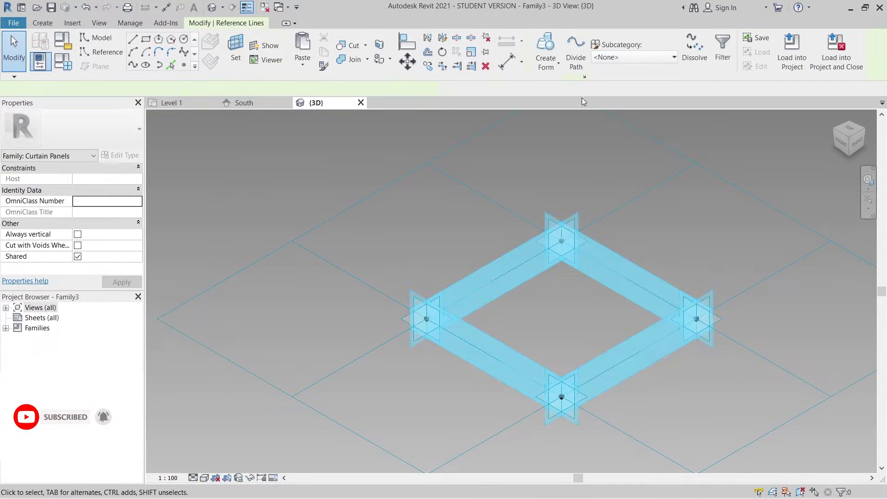
click(549, 68)
click(543, 87)
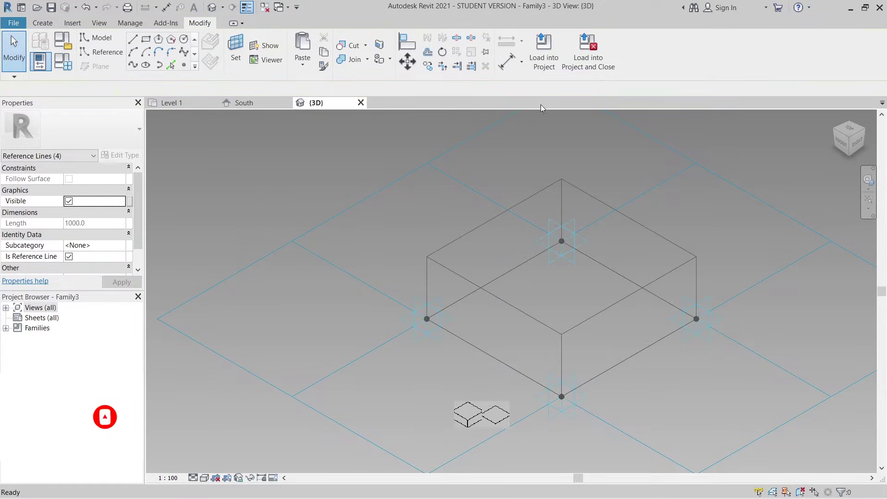
click(455, 417)
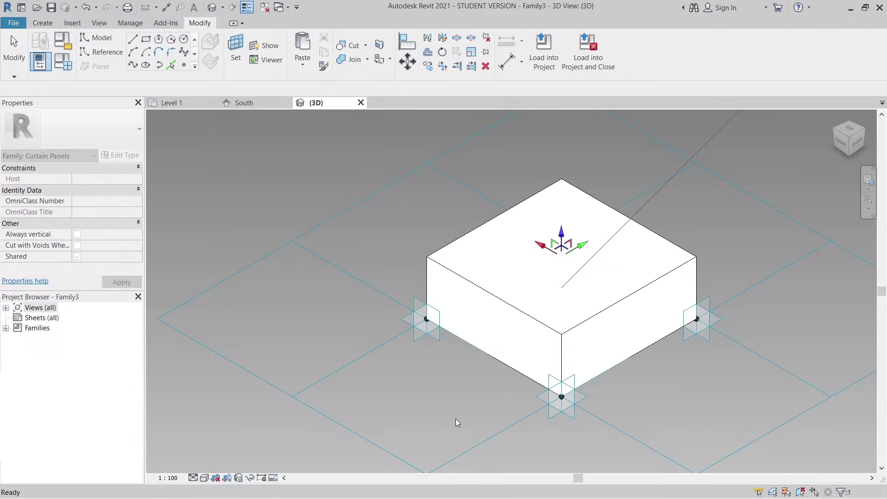
- Set the thickness of the solid panel block to 2 mm
click(614, 291)
scroll(628, 287, down, 1)
scroll(628, 288, down, 1)
click(335, 218)
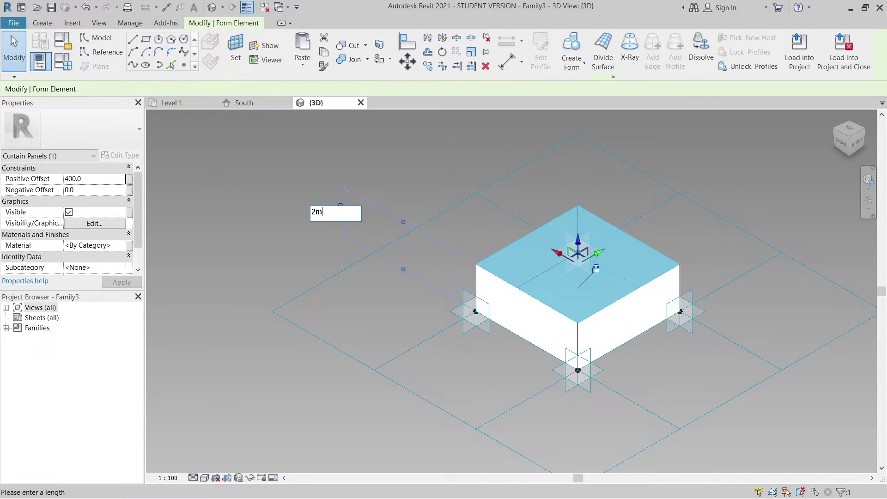
text(2m)
key(Return)
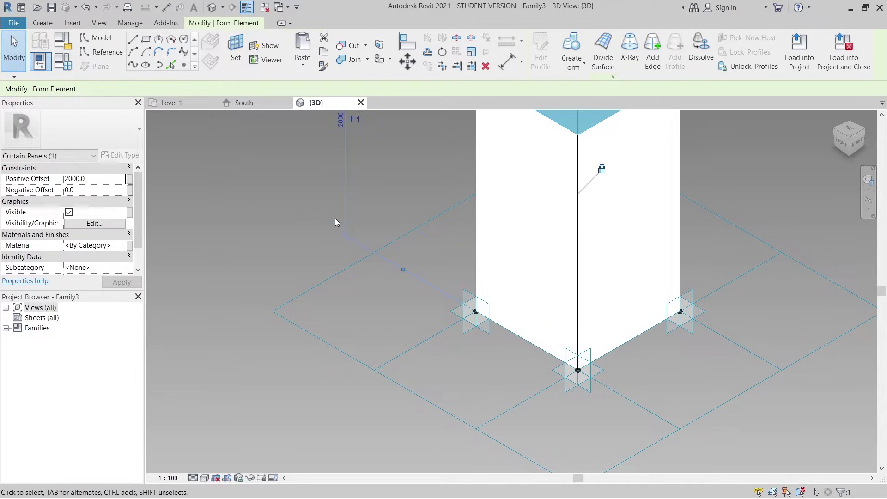
click(340, 119)
text(0)
key(Return)
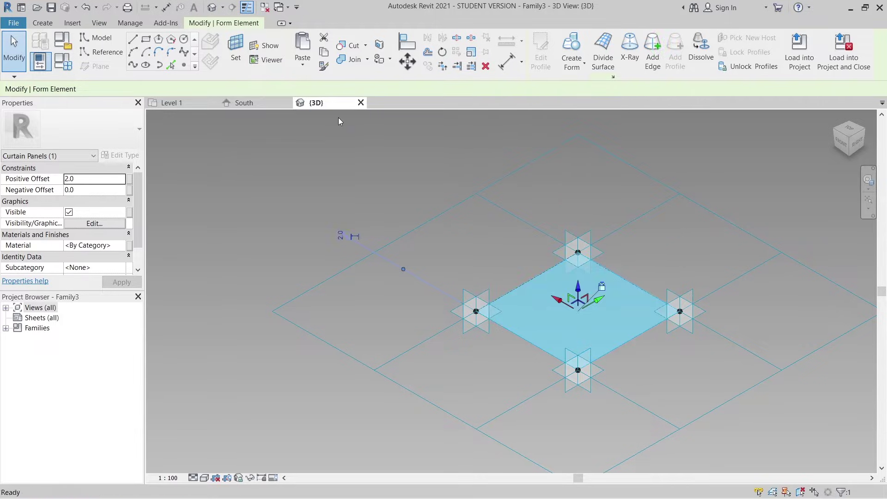
click(338, 117)
- In the top view, draw a model-line circle with a radius of about 20 mm just outside the panel's lower-right corner
scroll(486, 163, down, 1)
shift+middle_drag(664, 243, 603, 283)
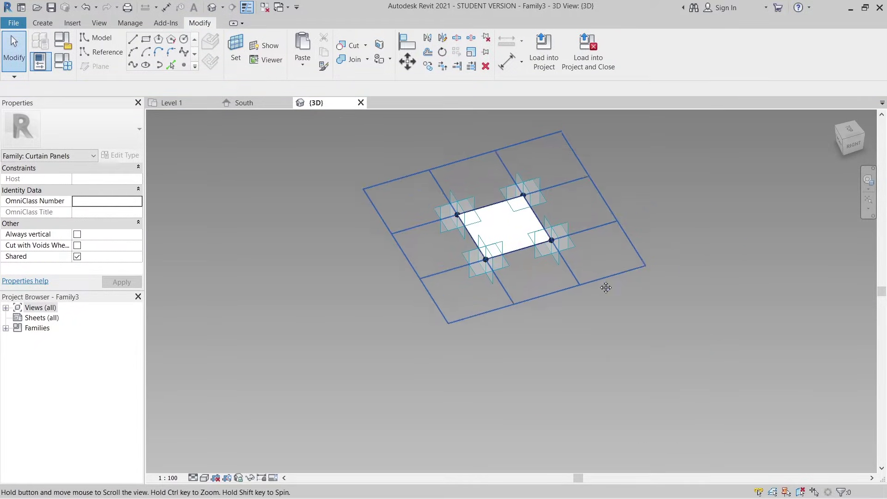
click(850, 134)
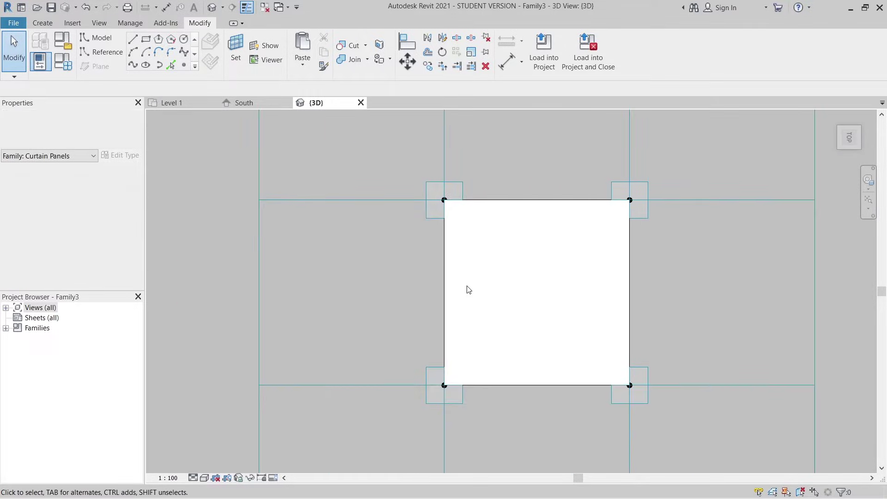
scroll(298, 290, up, 1)
click(98, 41)
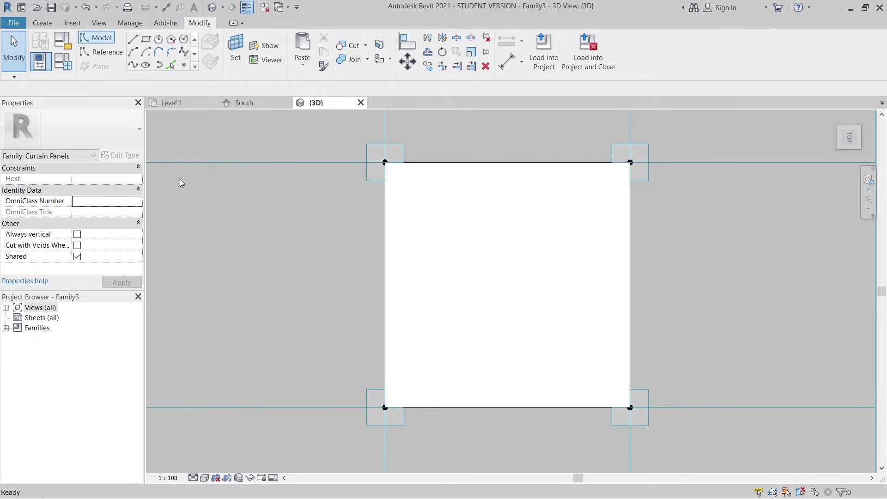
click(184, 40)
scroll(564, 372, up, 1)
middle_drag(553, 343, 491, 298)
scroll(491, 297, up, 2)
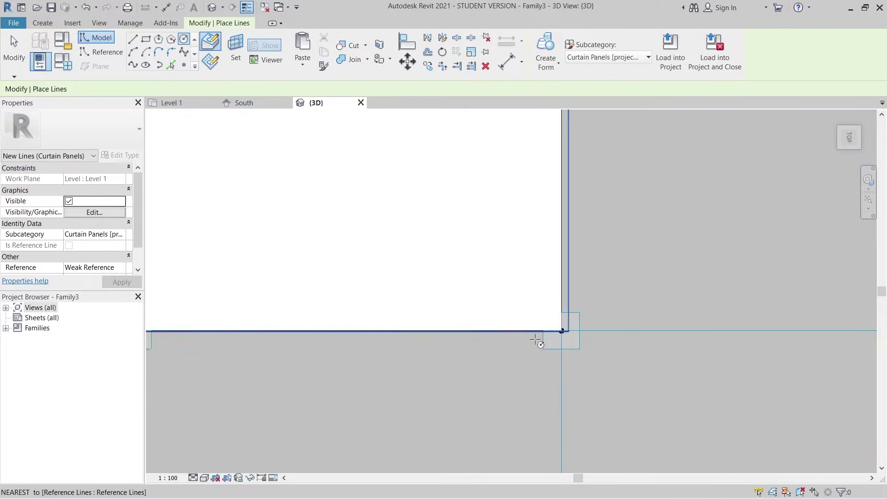
click(628, 328)
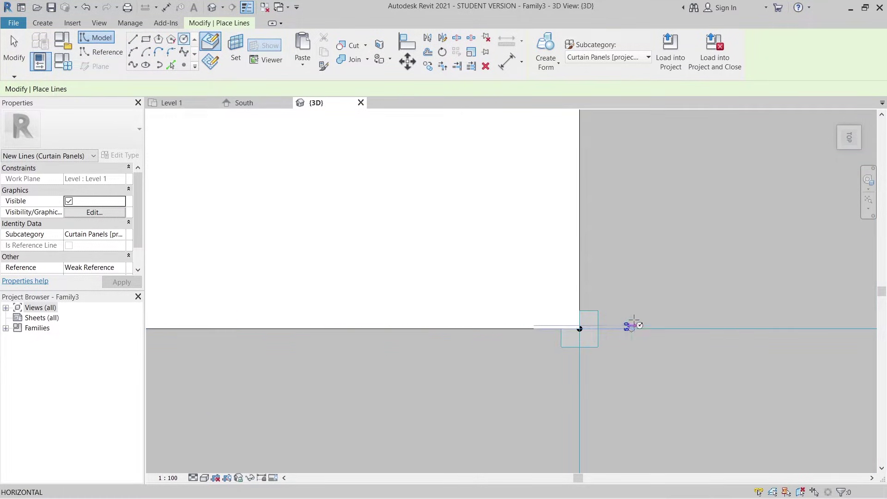
click(641, 324)
key(Escape)
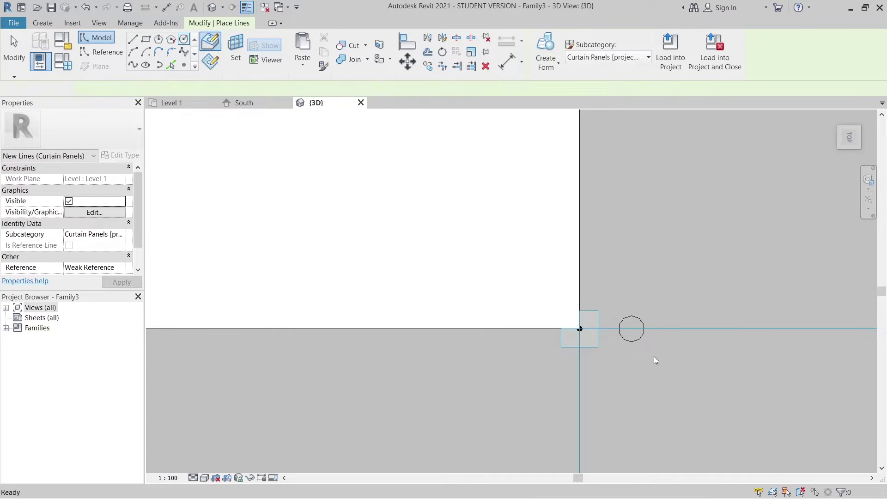
key(Escape)
- Move the circle so that its right edge meets the panel's lower-right corner point
click(640, 350)
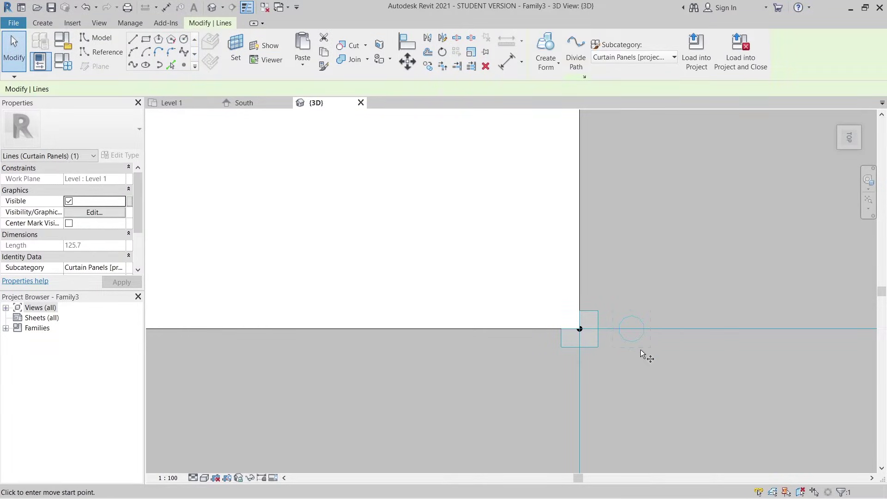
key(m)
key(v)
click(642, 327)
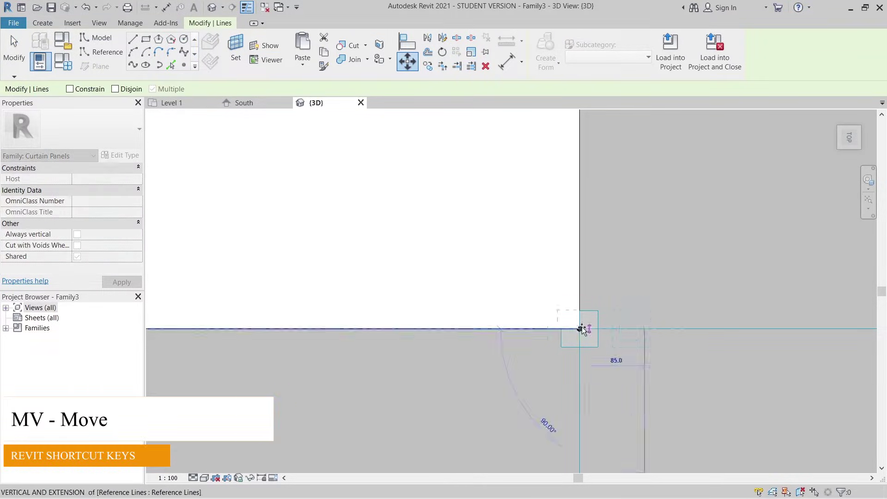
click(581, 328)
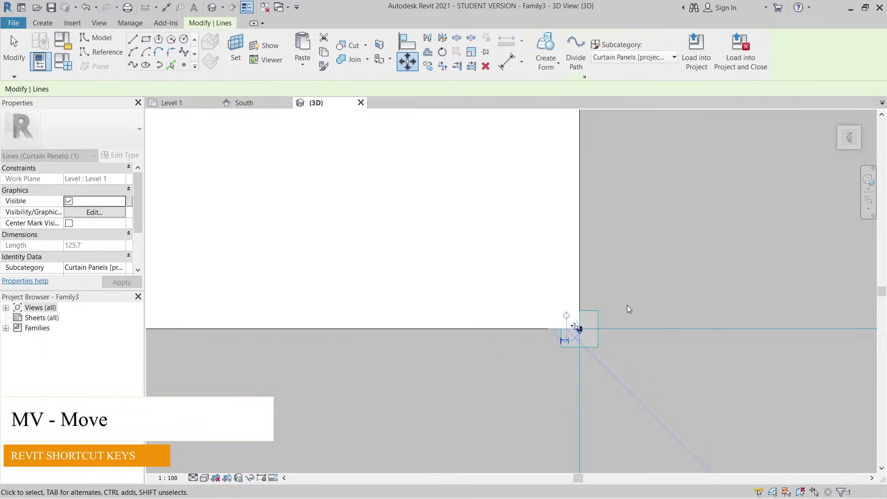
- Move the circle 20 mm left and 20 mm up so that it lies inside the panel's lower-right corner
key(m)
key(v)
click(631, 298)
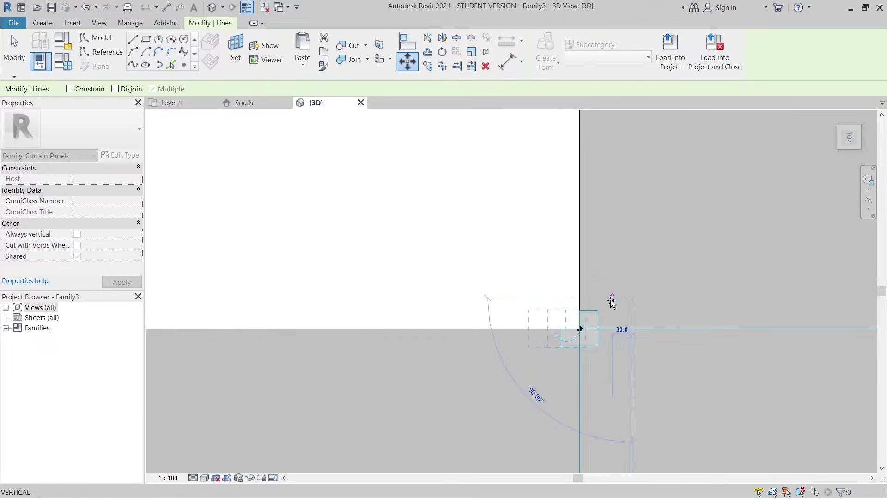
text(20)
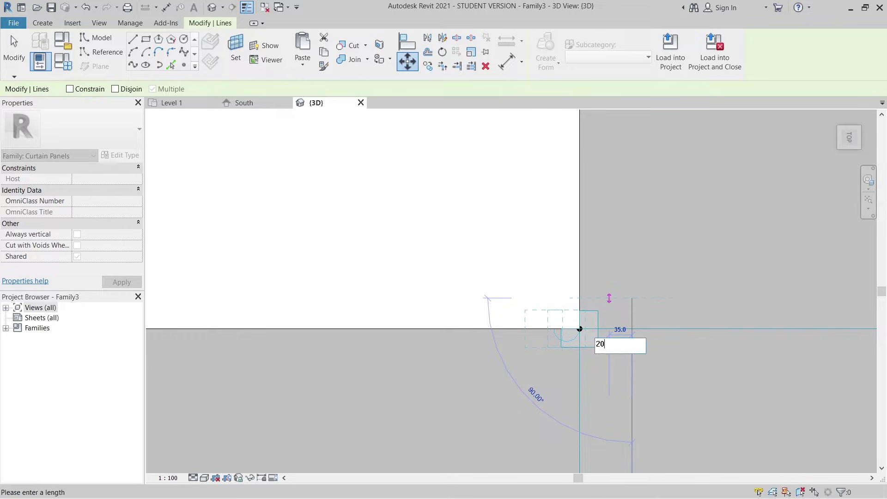
key(Return)
key(m)
key(v)
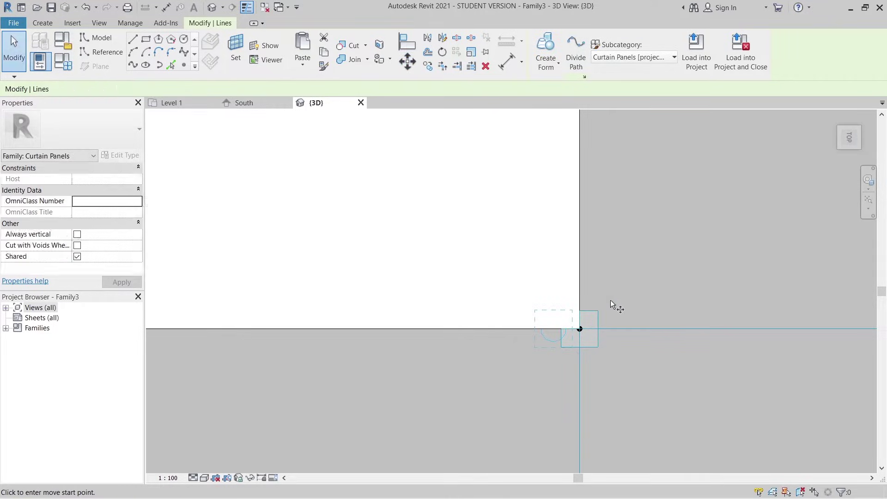
click(623, 327)
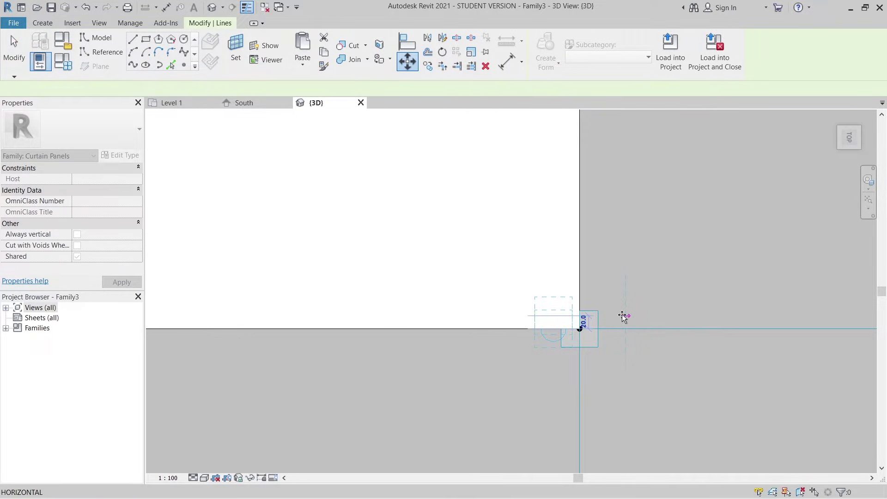
click(623, 316)
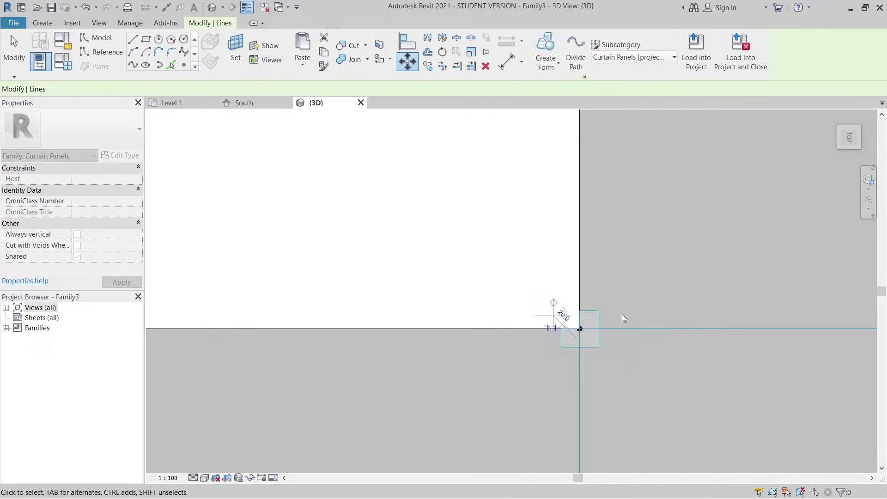
- Create a void form from the circle and adjust its depth from the panel's top face to about 5 mm below its underside
click(550, 73)
click(539, 108)
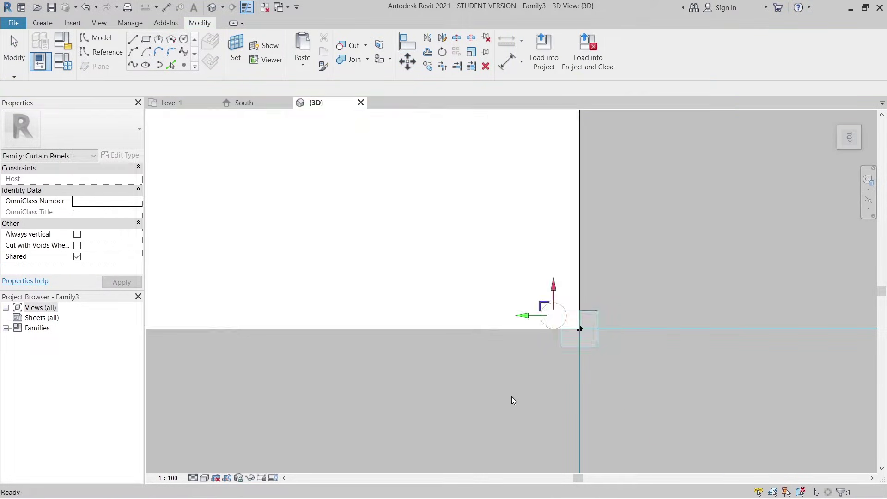
shift+middle_drag(523, 367, 619, 348)
click(851, 136)
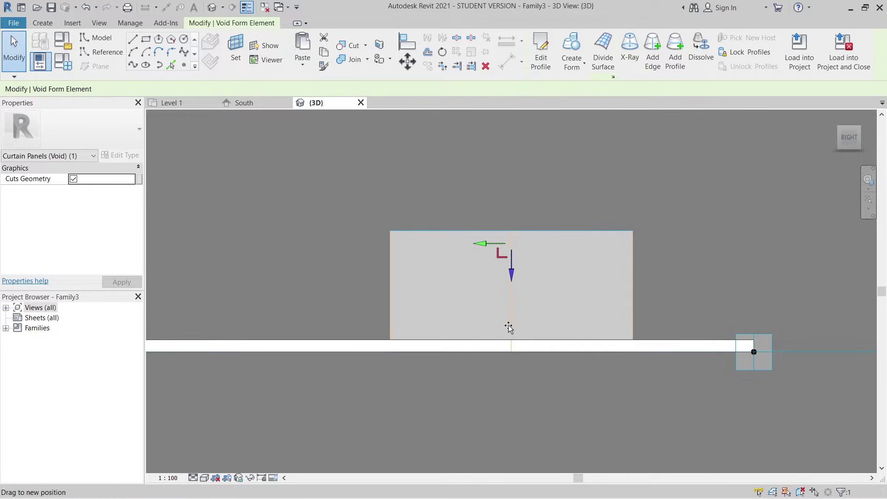
drag(505, 391, 508, 409)
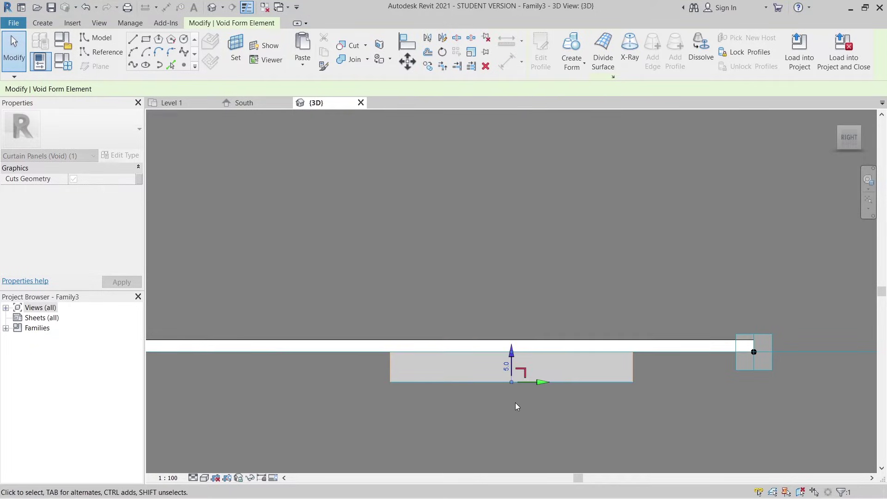
click(513, 302)
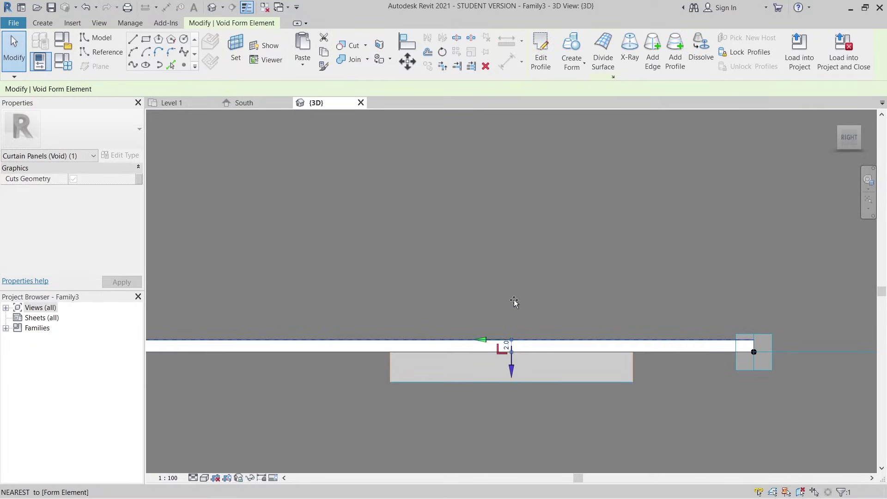
click(584, 390)
shift+middle_drag(584, 390, 401, 245)
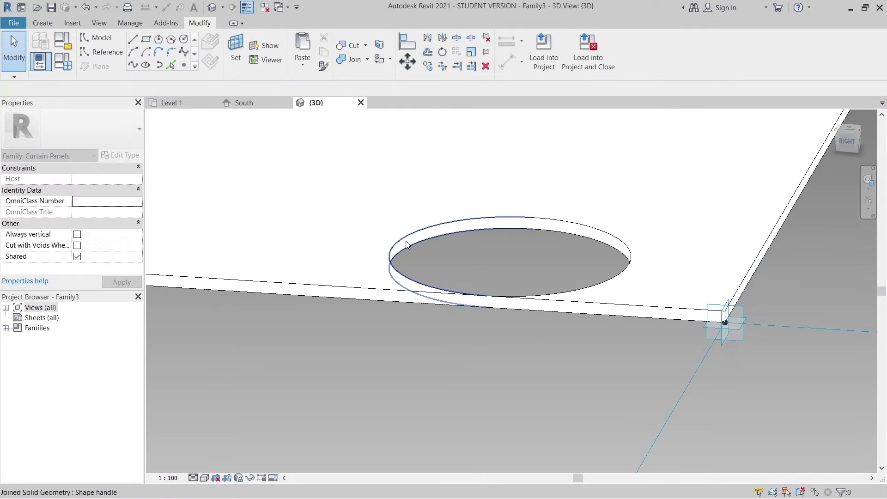
scroll(461, 267, down, 3)
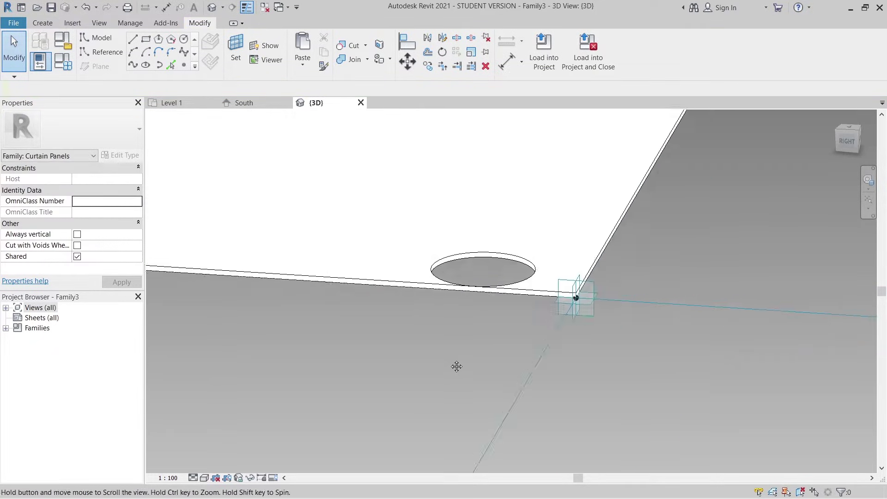
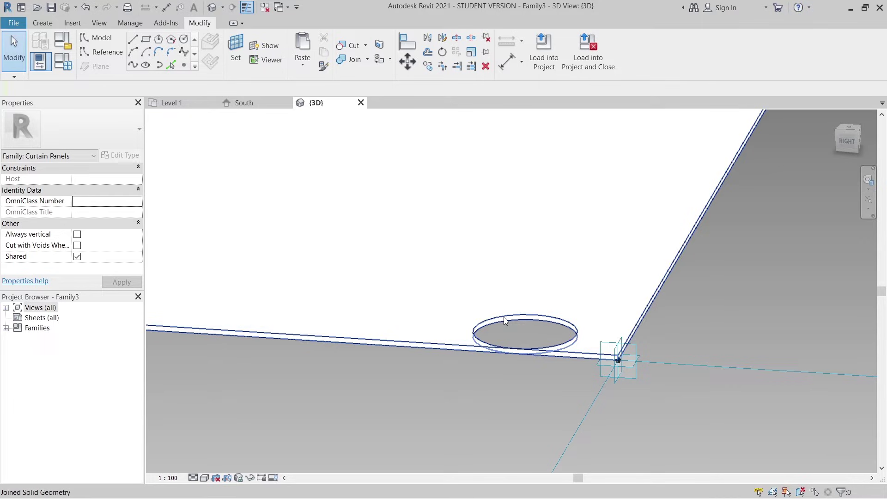
- In the top view, move the circular void up about 20 mm from the panel's bottom edge
click(504, 321)
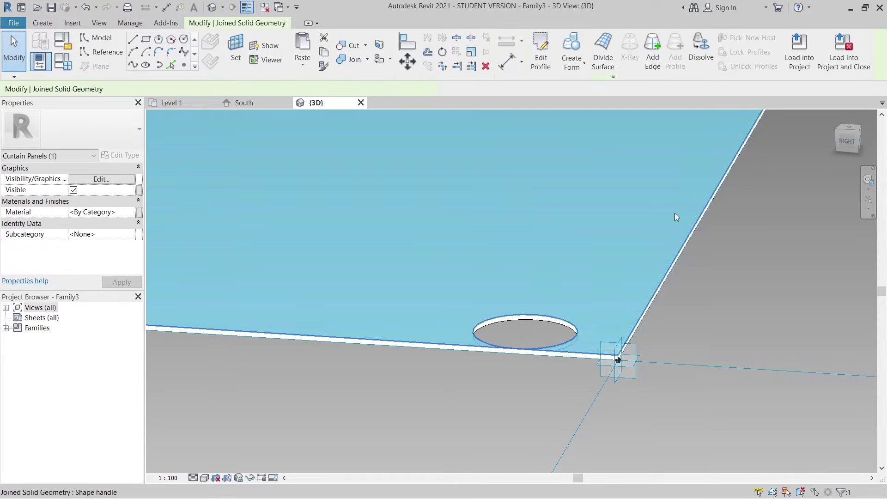
scroll(661, 291, up, 5)
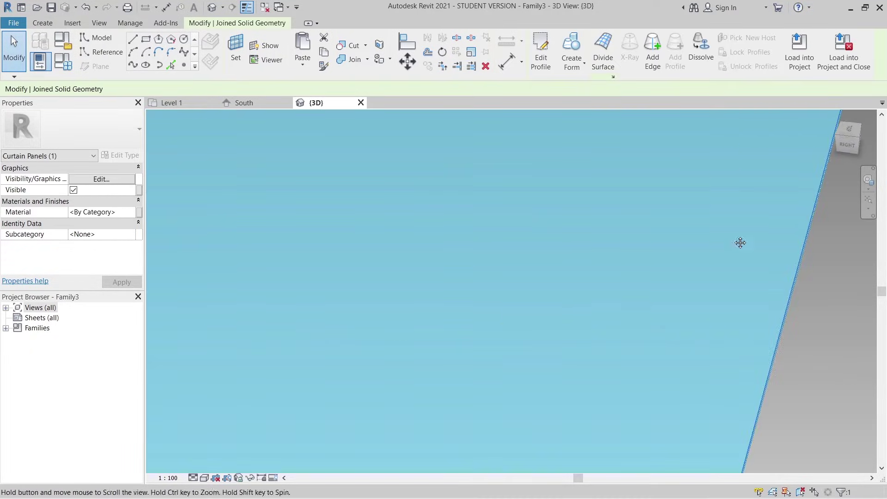
click(848, 131)
click(708, 308)
middle_drag(702, 375, 624, 341)
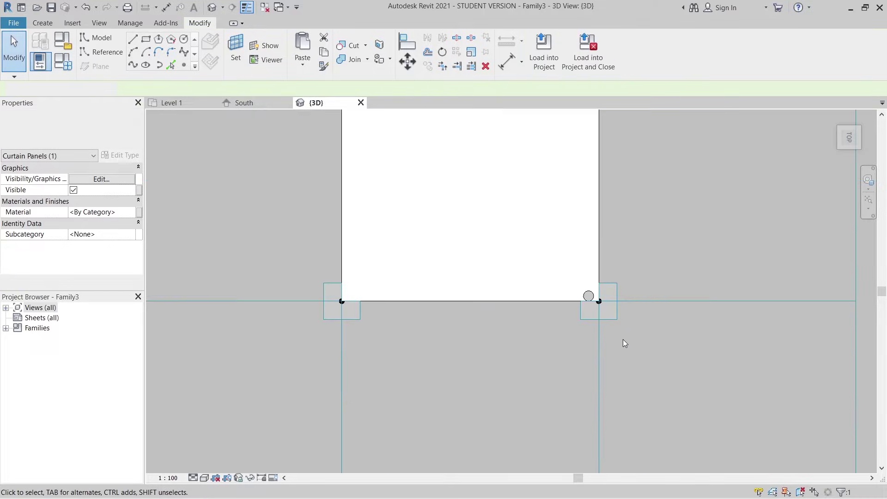
scroll(552, 317, up, 4)
middle_drag(553, 317, 531, 339)
click(535, 273)
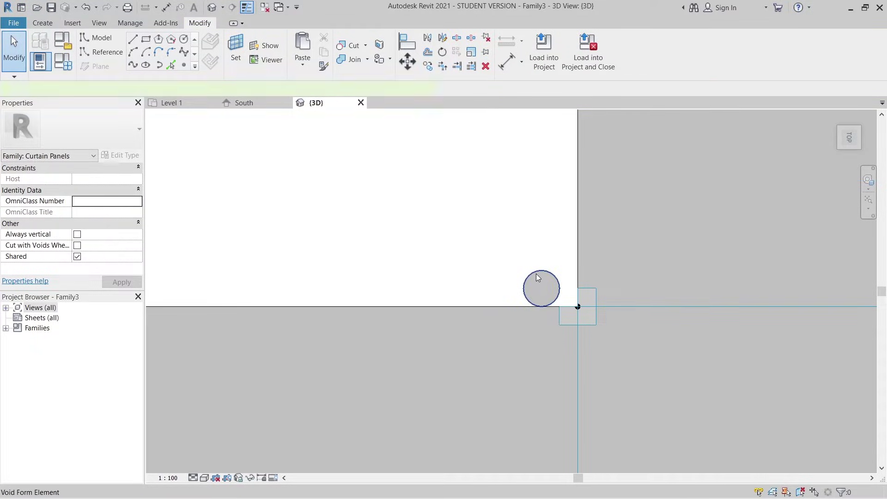
click(536, 273)
key(m)
key(v)
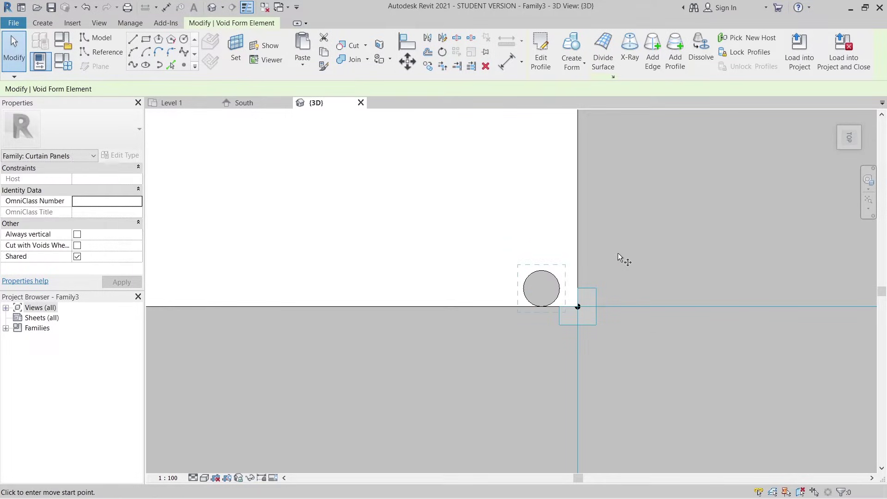
key(Escape)
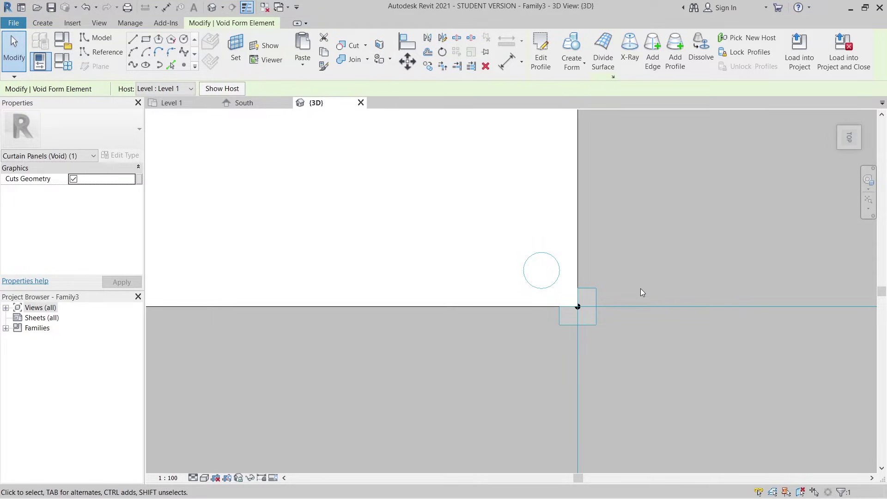
- Copy the circular void 60 mm to the left along the panel's bottom edge
key(c)
key(o)
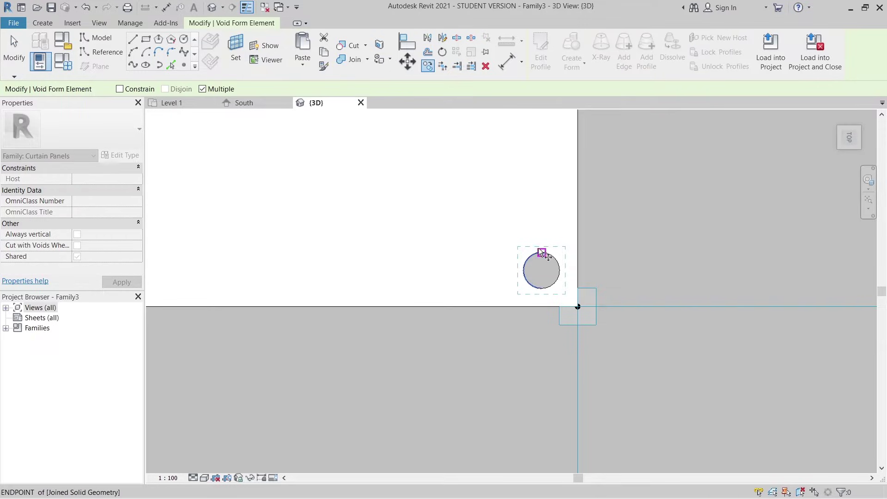
click(542, 252)
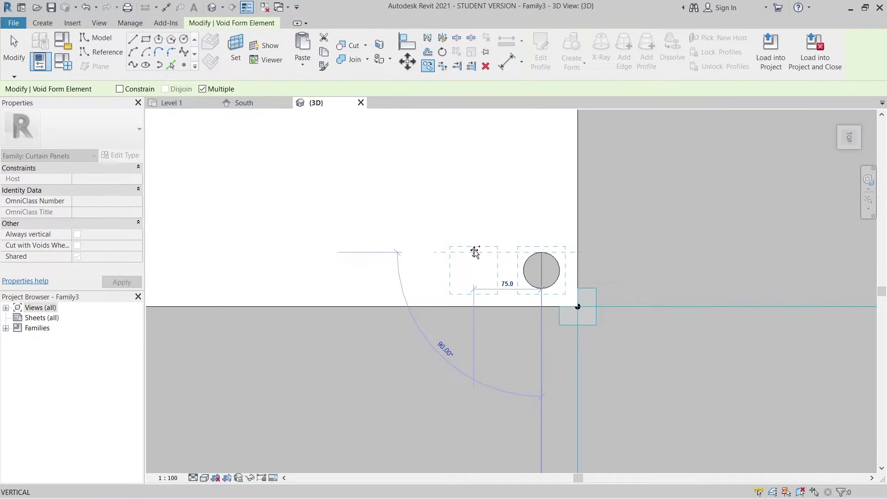
text(40)
text(0)
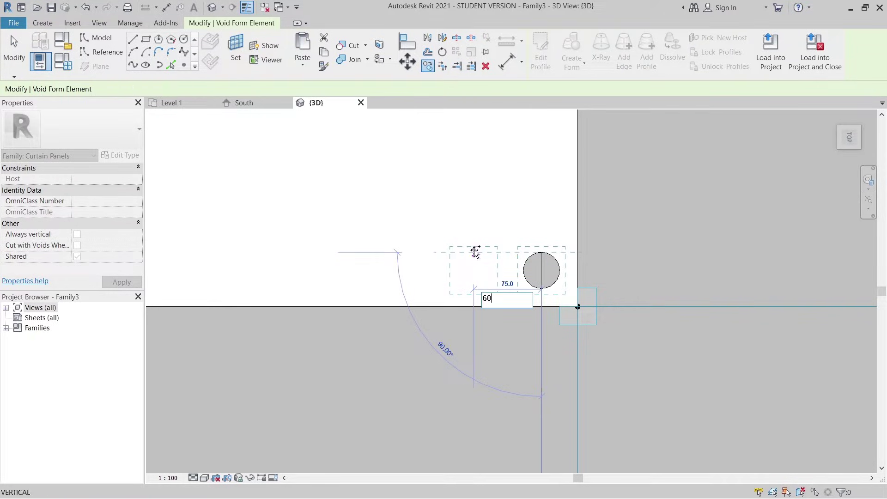
key(Return)
key(Escape)
key(Escape)
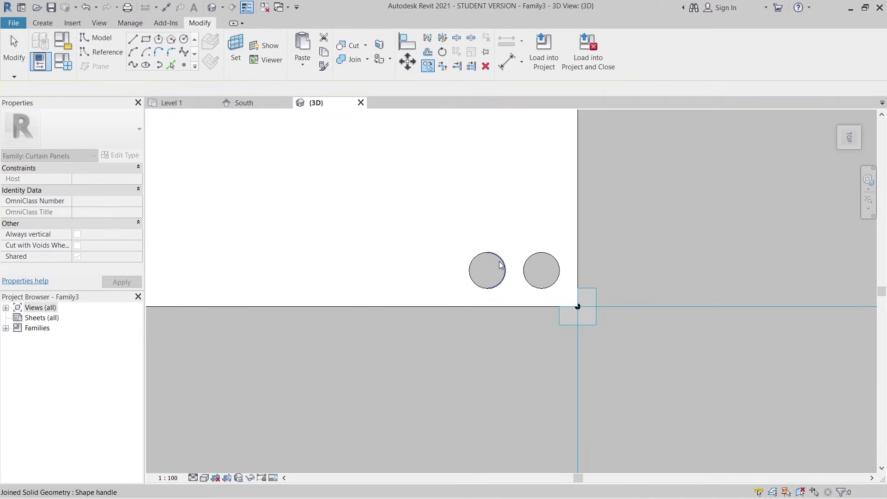
- Copy the second circular void repeatedly to the left at 60 mm spacing, completing a row of 16 along the panel's bottom edge
click(500, 265)
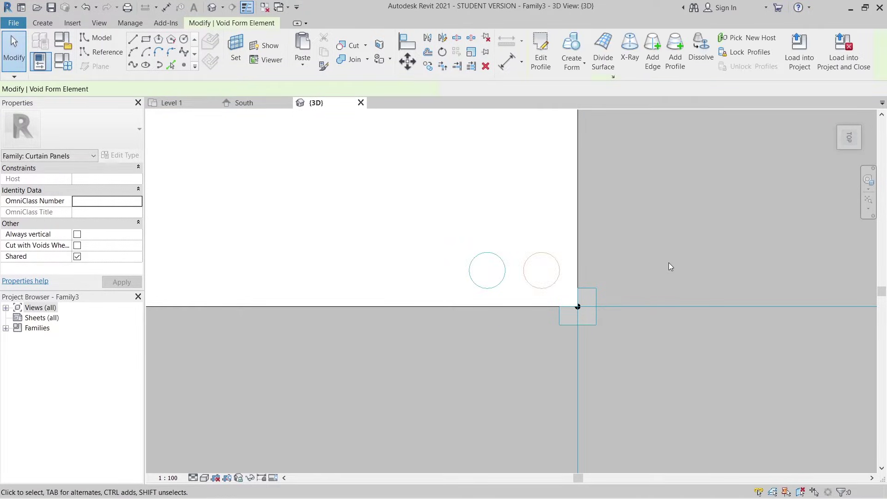
key(c)
key(o)
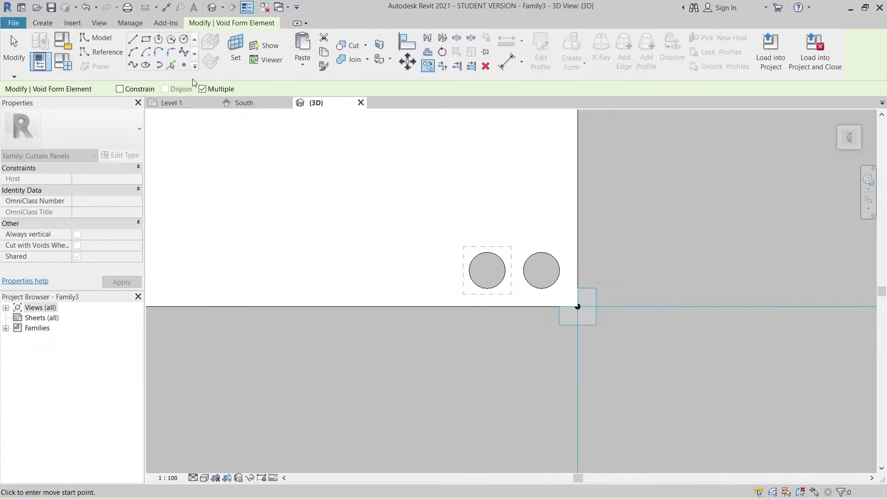
click(541, 252)
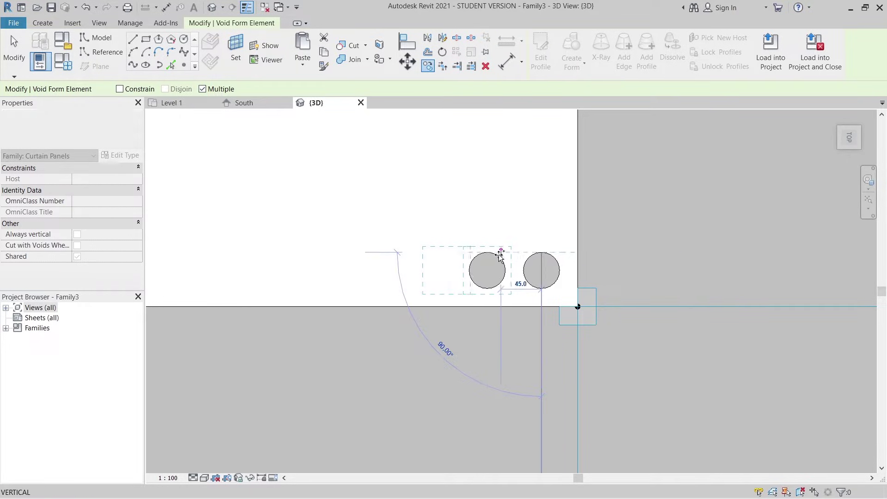
click(491, 256)
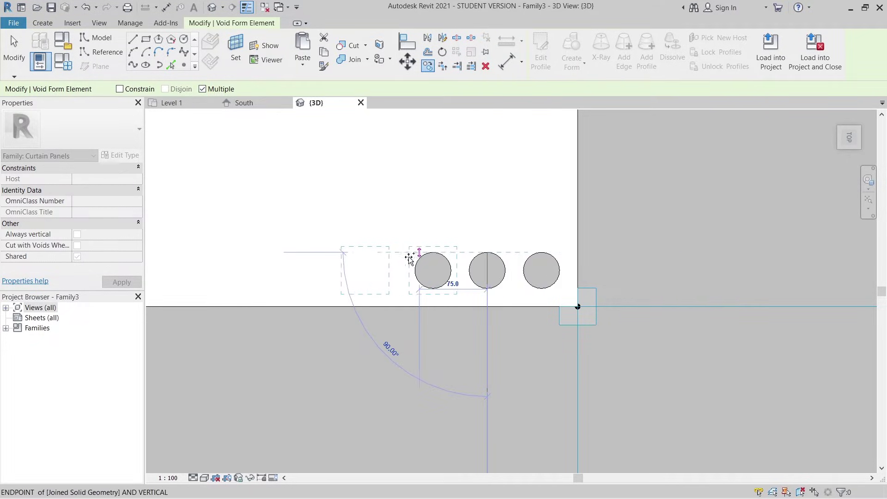
click(428, 255)
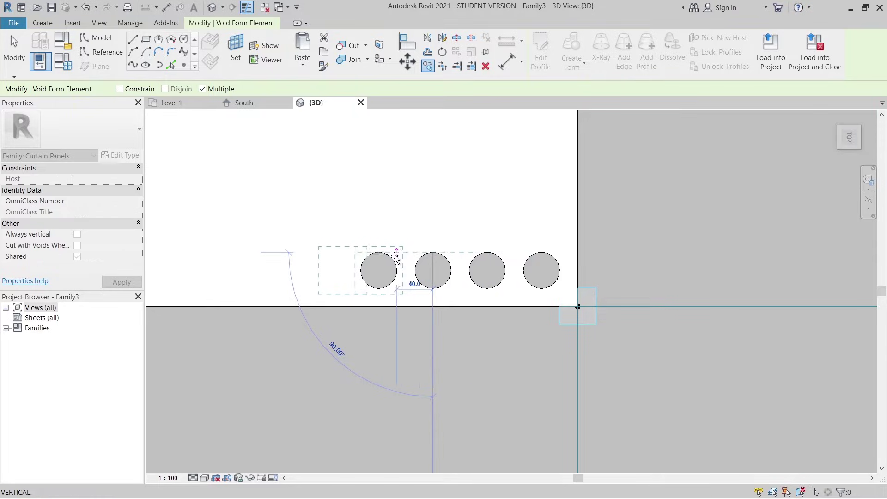
click(387, 257)
scroll(466, 176, down, 3)
middle_drag(450, 246, 483, 239)
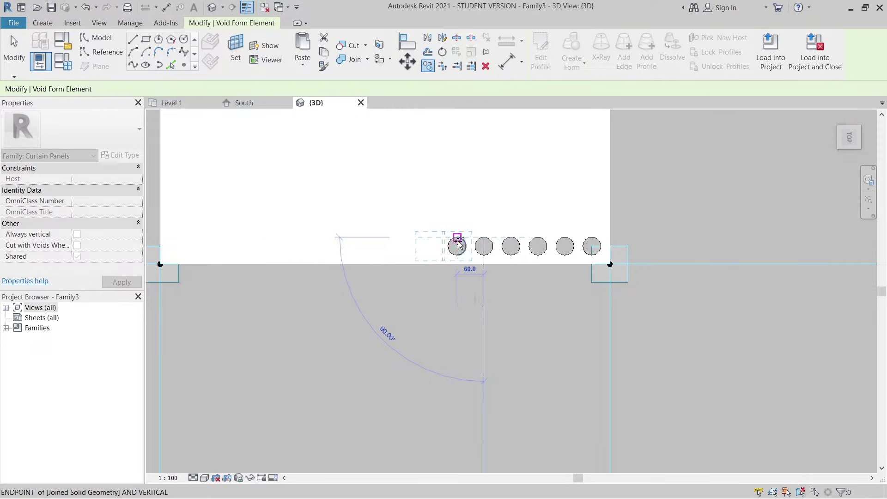
click(456, 243)
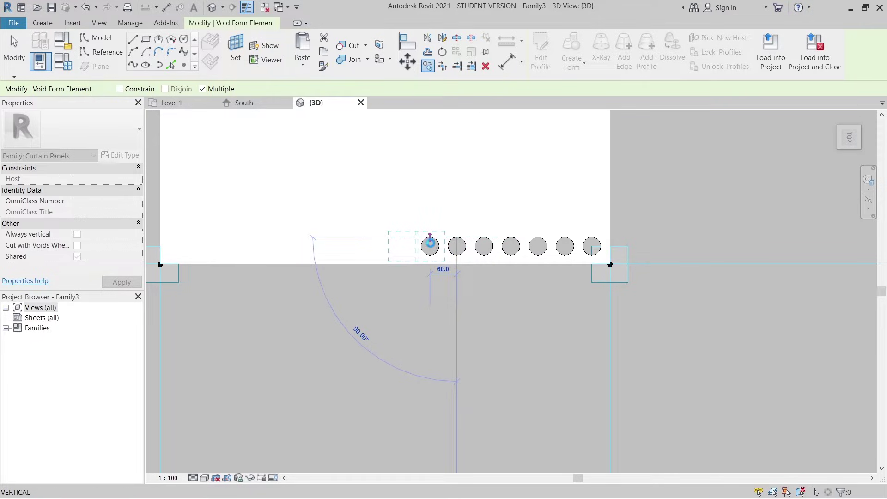
click(429, 241)
click(402, 241)
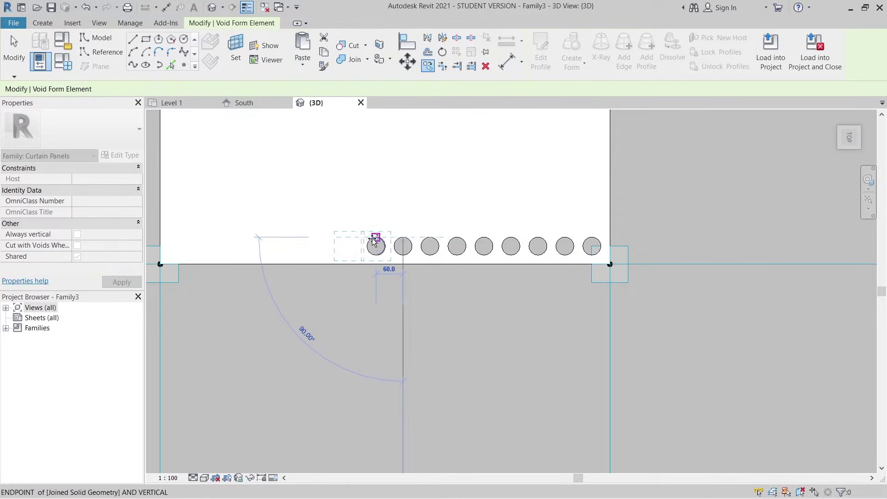
click(376, 241)
click(349, 241)
click(322, 241)
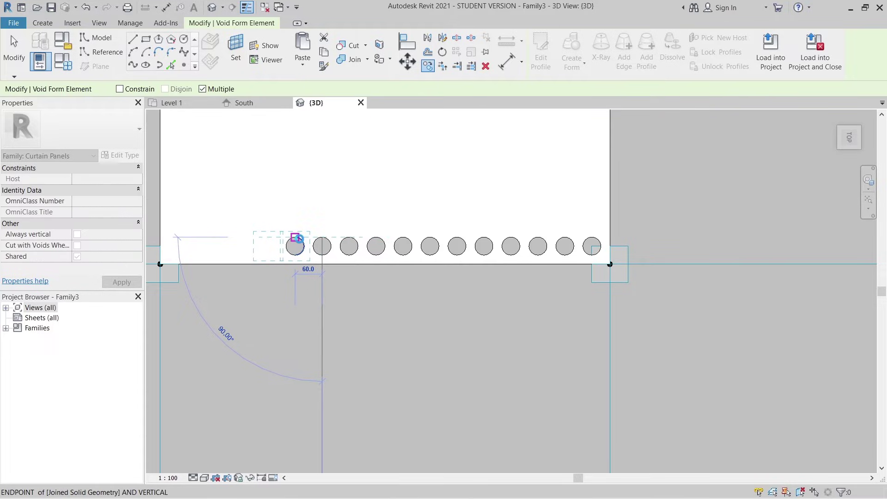
click(295, 241)
click(267, 241)
click(241, 241)
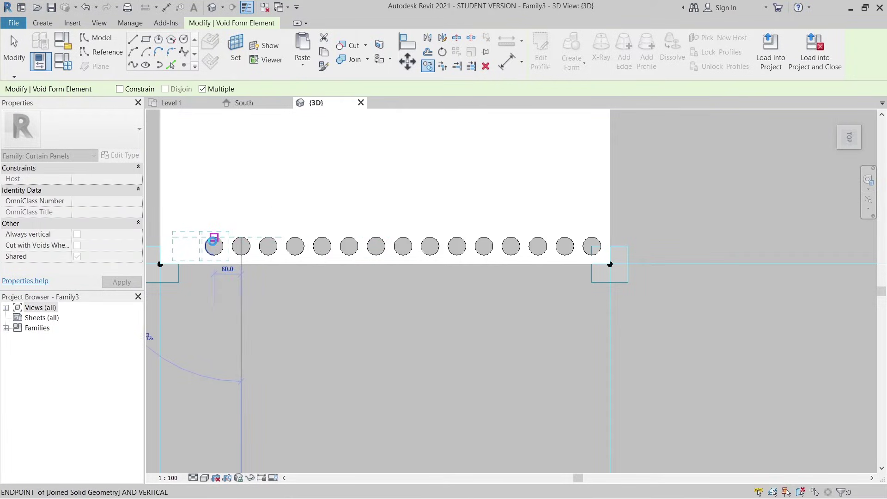
click(214, 241)
click(186, 241)
key(Escape)
key(Escape)
- Select all 16 circular voids in the bottom row and copy them together 60 mm upward with multiple copying enabled
scroll(307, 272, down, 2)
scroll(187, 248, up, 3)
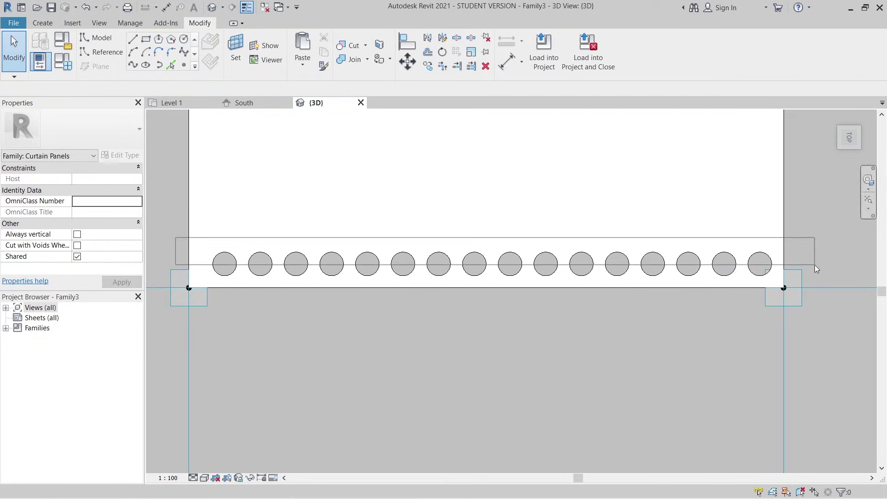
click(750, 263)
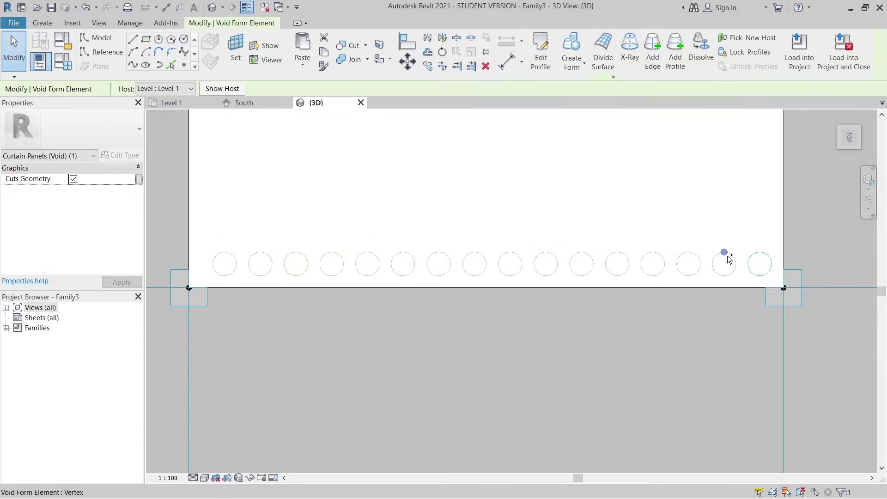
ctrl+click(720, 263)
scroll(700, 257, down, 1)
ctrl+click(690, 262)
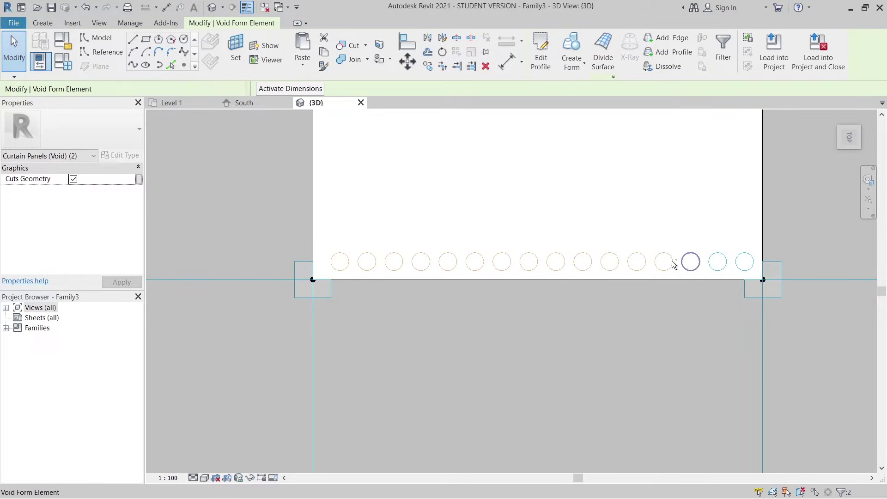
ctrl+click(664, 262)
ctrl+click(636, 262)
ctrl+click(610, 262)
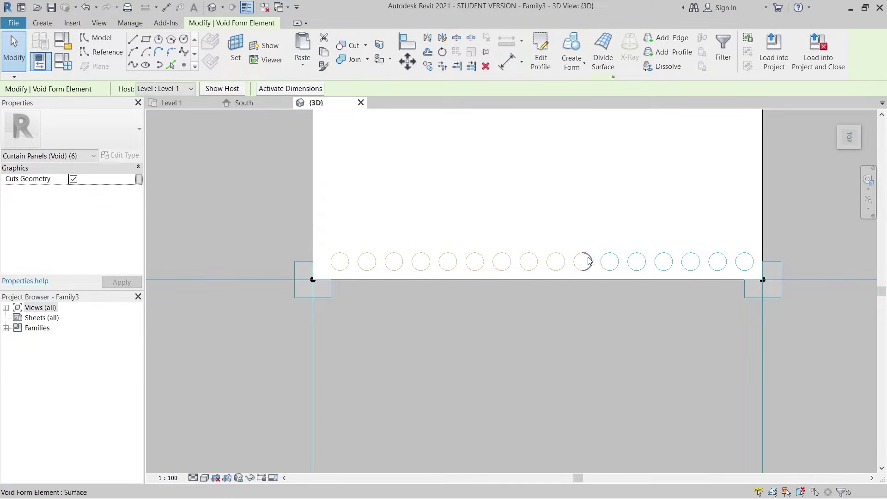
ctrl+click(582, 262)
ctrl+click(556, 262)
ctrl+click(529, 262)
ctrl+click(502, 262)
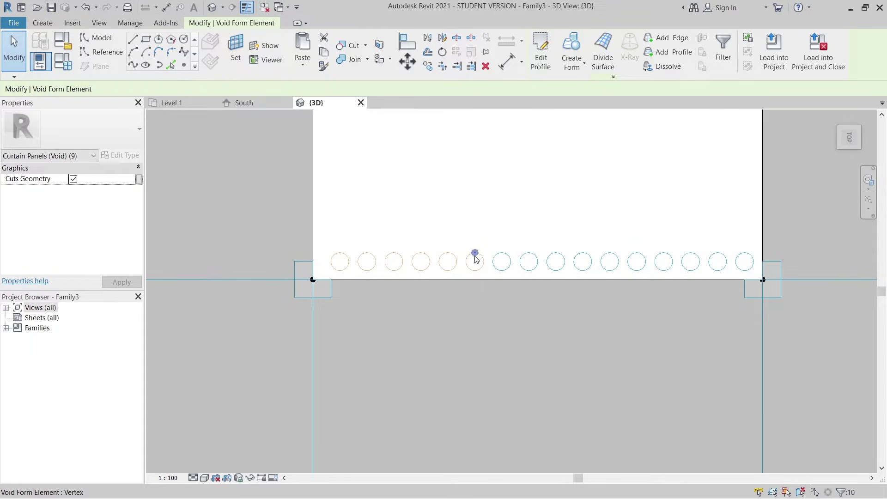
ctrl+click(474, 262)
ctrl+click(448, 262)
ctrl+click(421, 262)
ctrl+click(394, 262)
ctrl+click(367, 262)
ctrl+click(340, 262)
scroll(461, 336, down, 3)
middle_drag(461, 336, 448, 332)
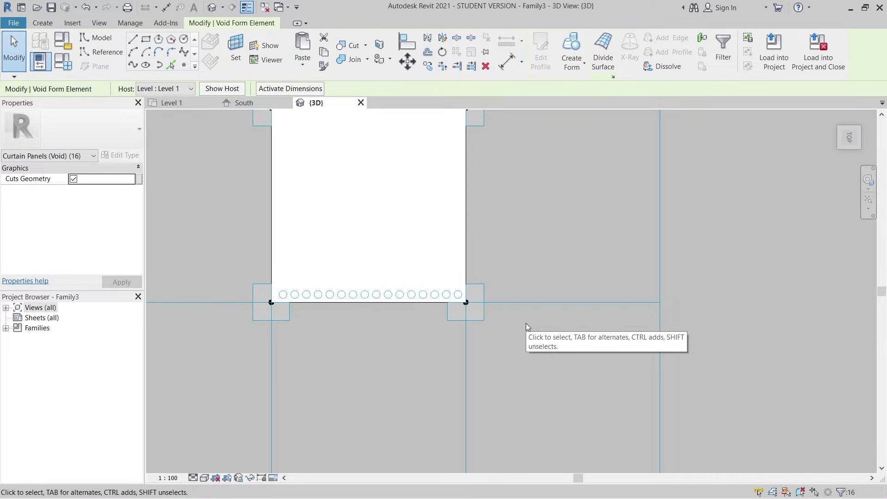
key(c)
key(c)
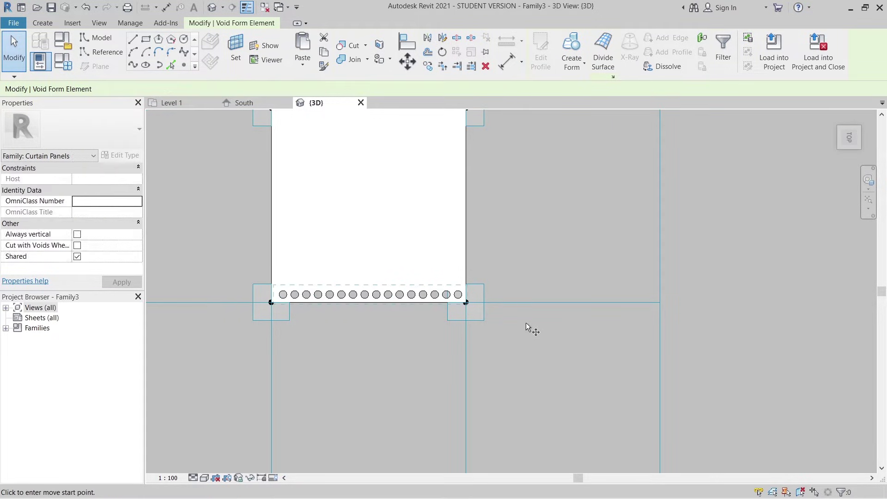
middle_drag(495, 315, 563, 342)
scroll(497, 348, up, 1)
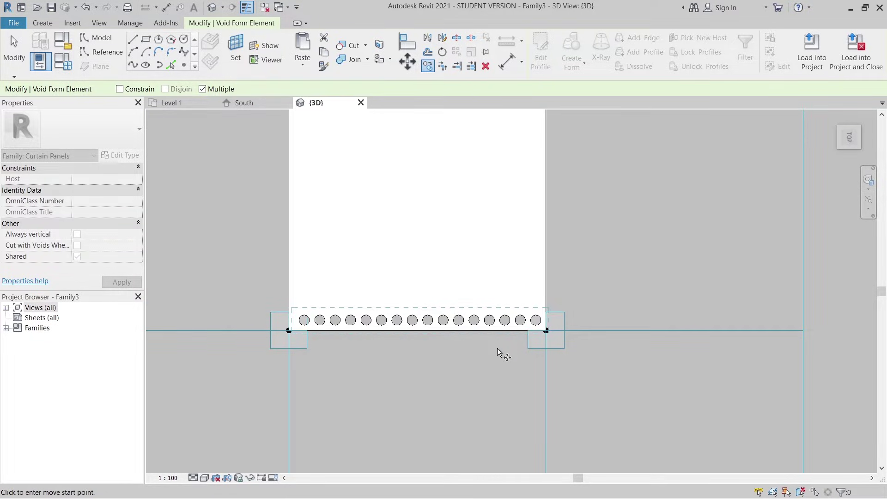
scroll(508, 335, up, 1)
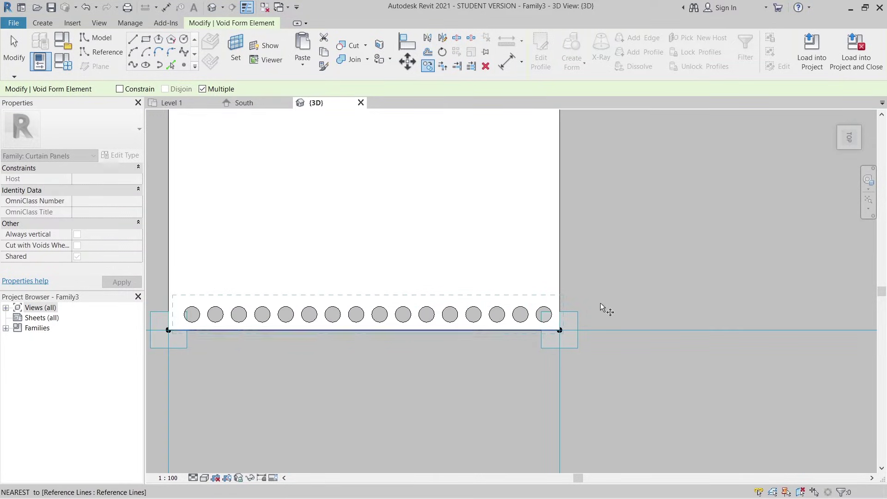
click(547, 314)
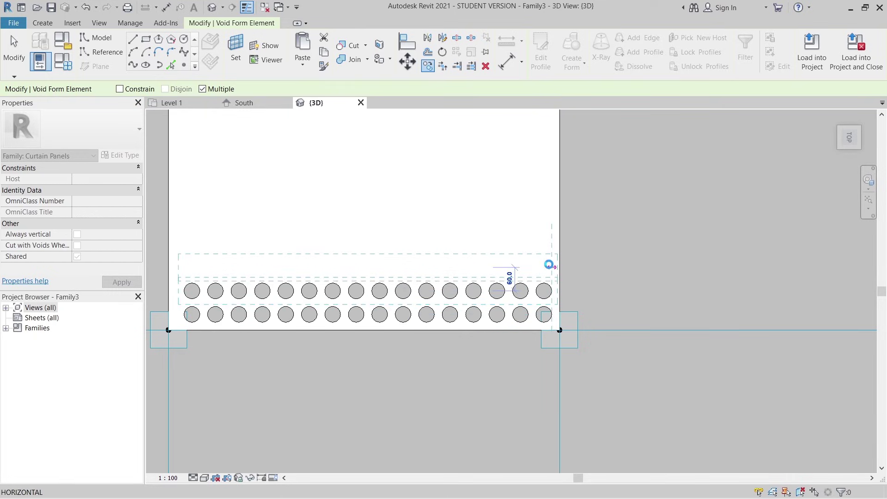
- Continue placing copies of the 16-void row upward at 60 mm spacing until the rows reach the panel's top edge
click(549, 264)
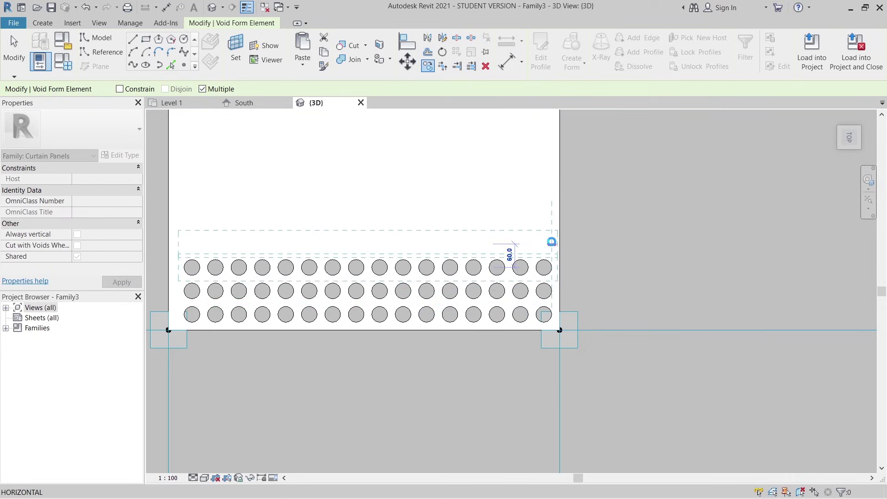
click(551, 242)
click(551, 219)
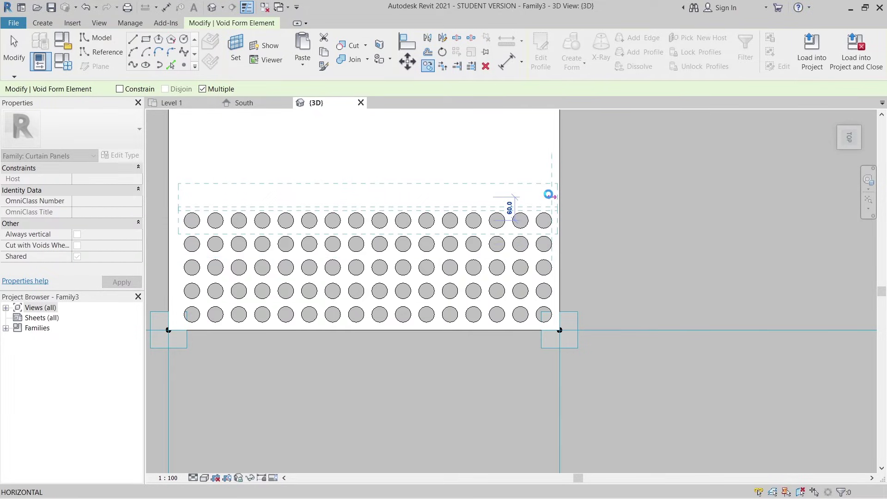
click(549, 195)
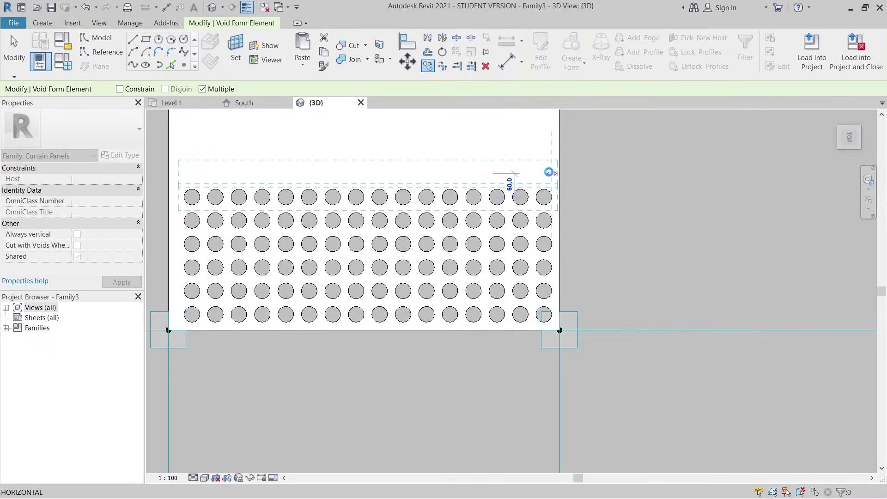
click(549, 172)
scroll(548, 173, down, 3)
scroll(570, 197, up, 2)
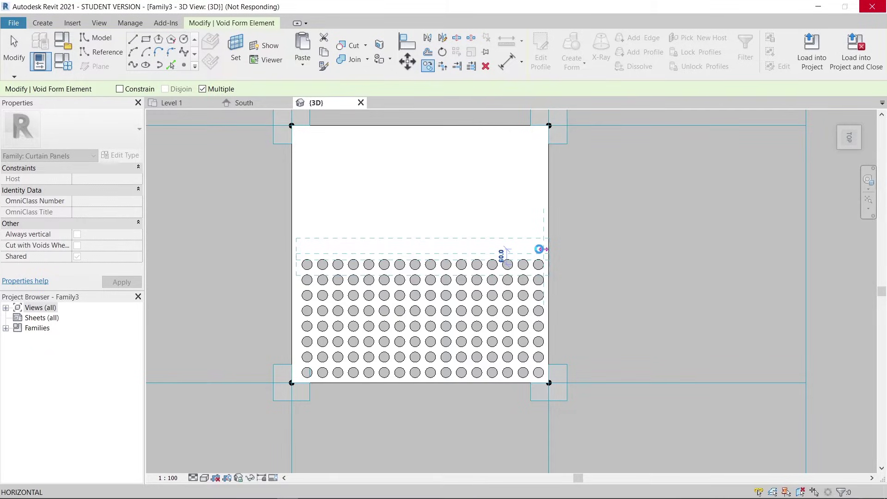
drag(263, 228, 480, 336)
drag(573, 232, 279, 368)
drag(262, 234, 583, 365)
scroll(584, 365, up, 2)
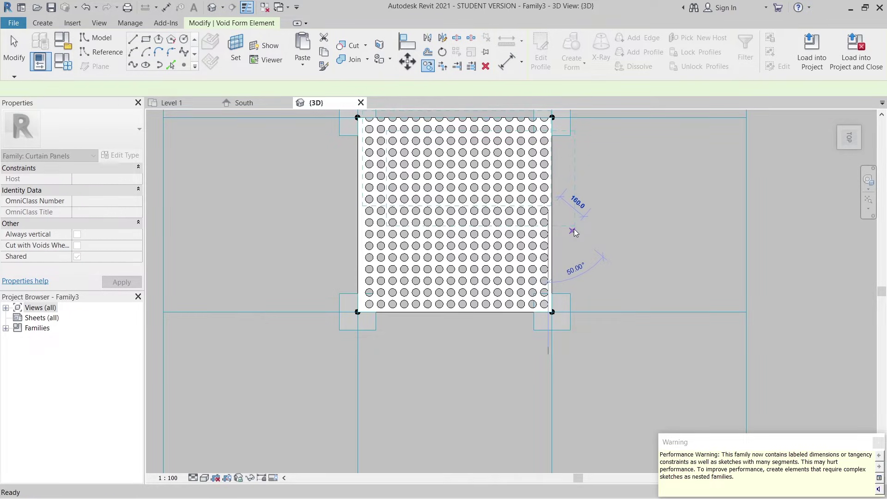
click(573, 230)
click(606, 191)
- Delete the row of circular voids crossing the panel's top edge, leaving the corner placement point and the full circles below out of the selection
middle_drag(596, 189, 574, 270)
scroll(375, 205, up, 5)
scroll(387, 224, down, 1)
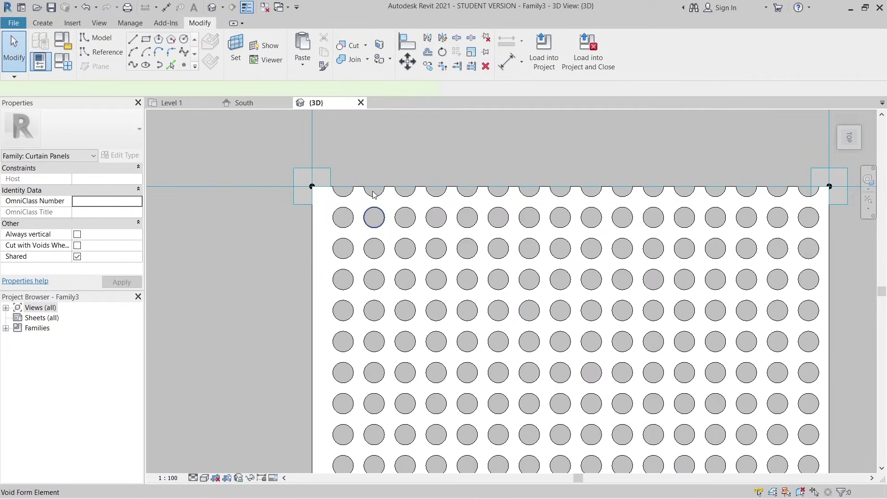
click(374, 194)
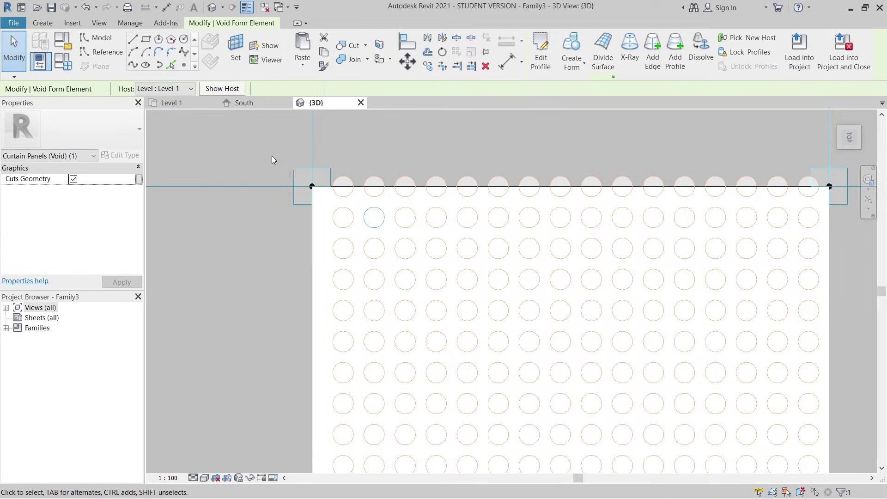
drag(263, 150, 575, 143)
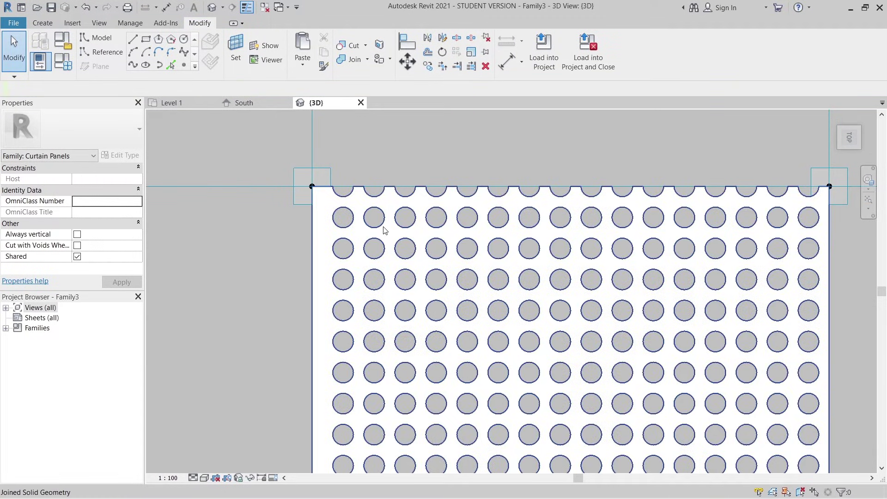
click(384, 227)
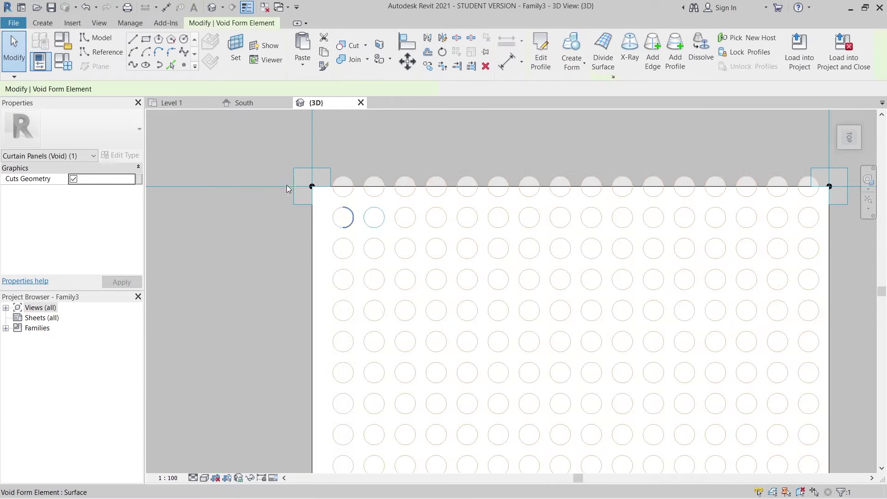
drag(274, 142, 826, 206)
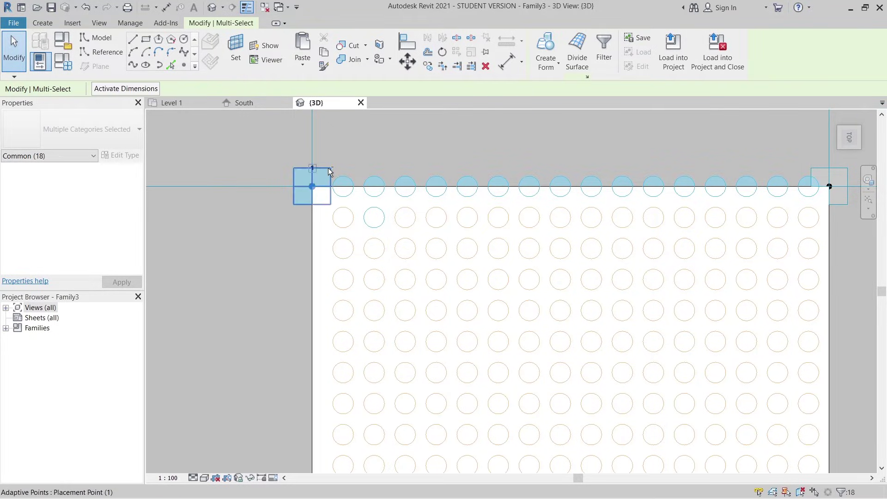
shift+click(312, 186)
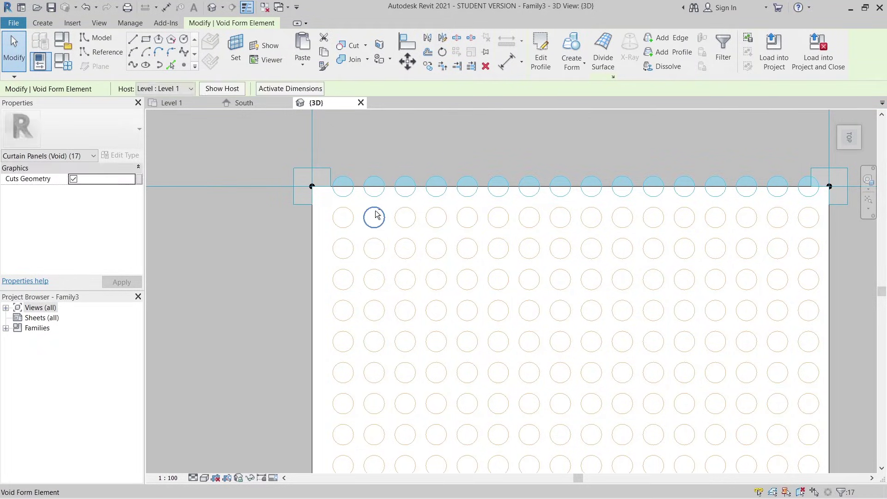
shift+click(375, 215)
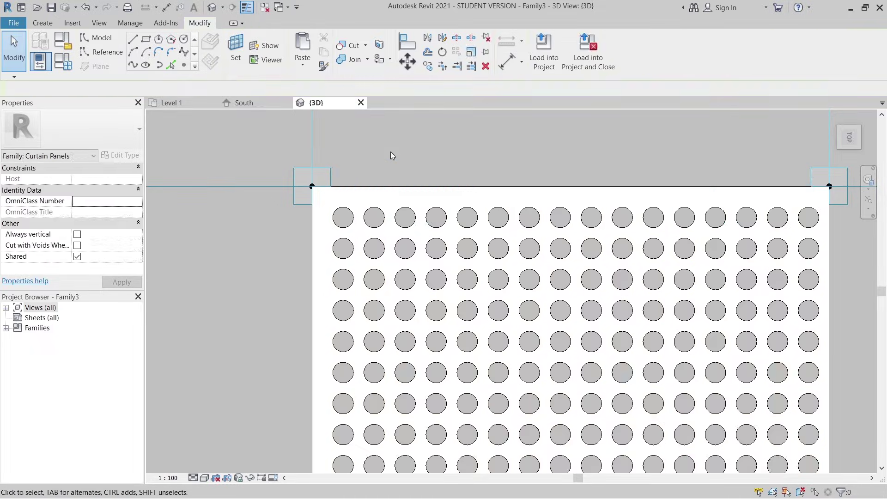
- Save the panel family to the Desktop as Perforate Full hole and load it into the mass project
scroll(390, 151, down, 5)
middle_drag(609, 243, 558, 263)
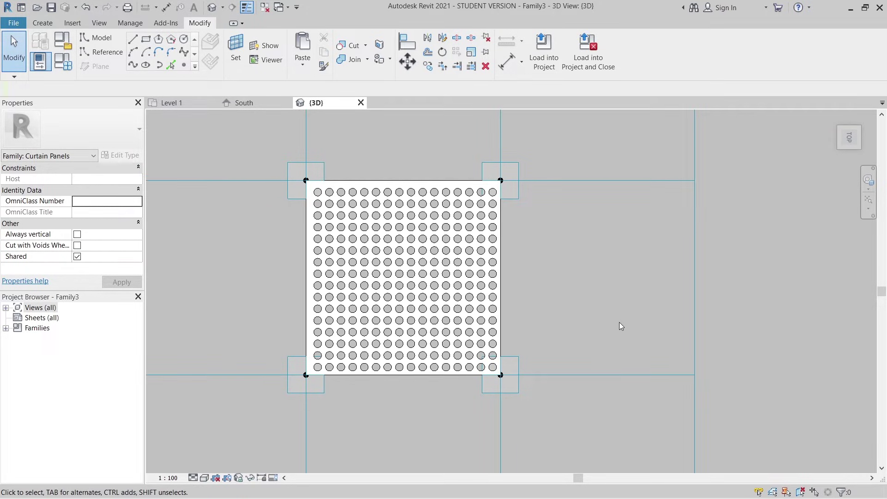
click(14, 23)
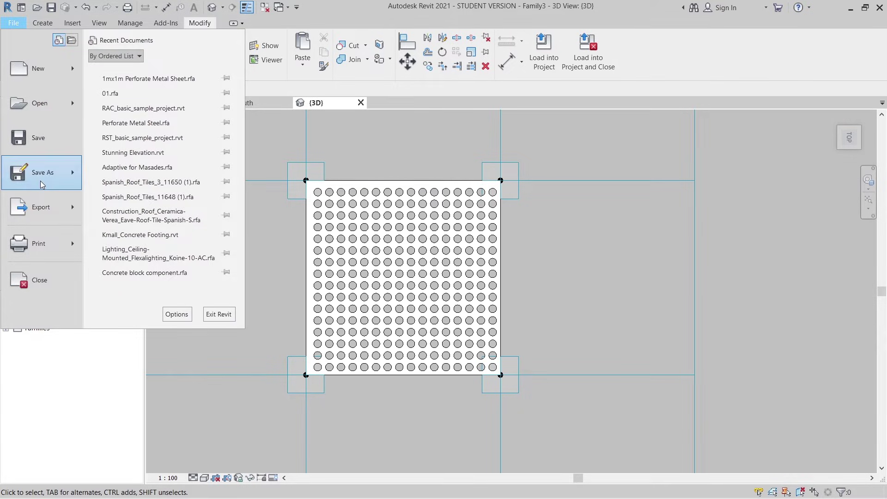
mouse_move(40, 181)
click(145, 165)
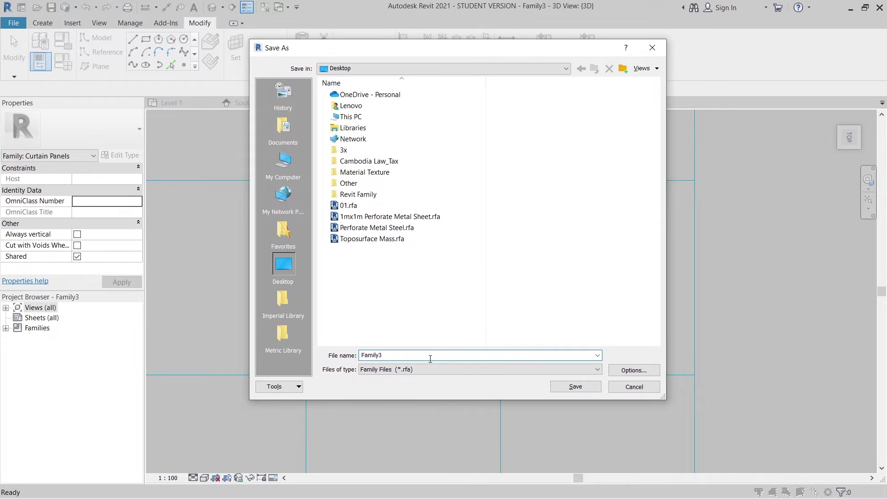
text(Per)
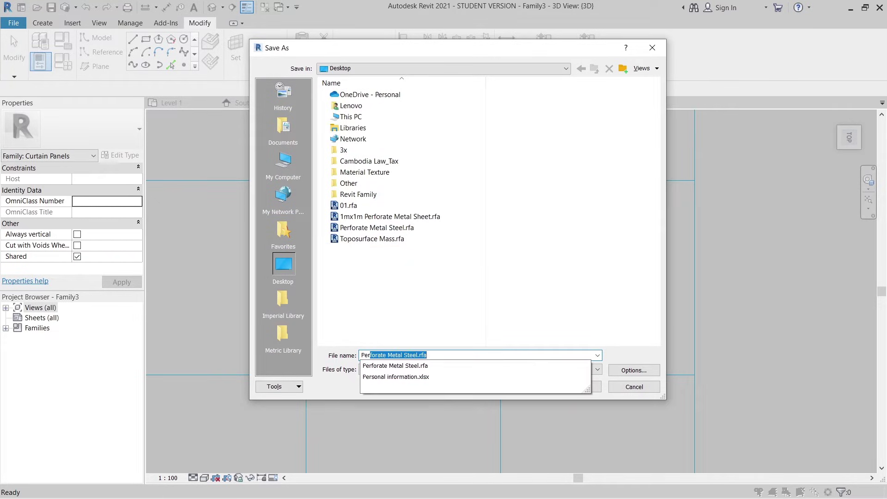
text(fora)
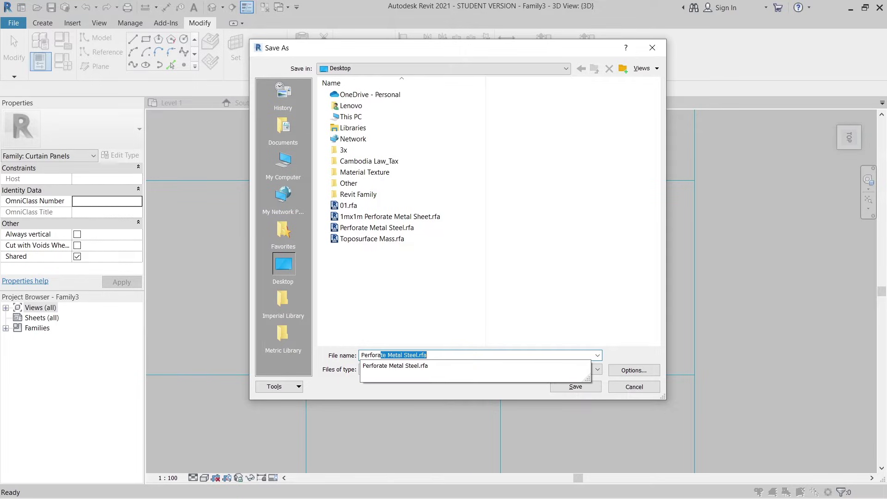
text(te Full hole)
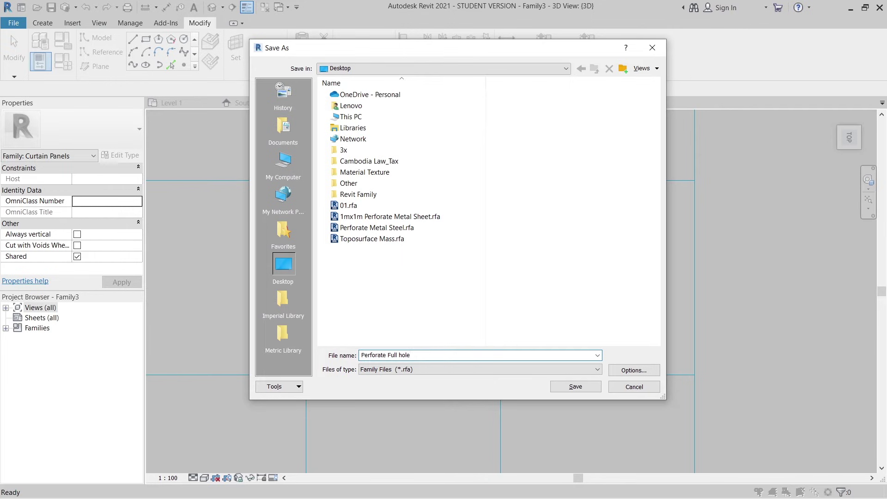
key(Return)
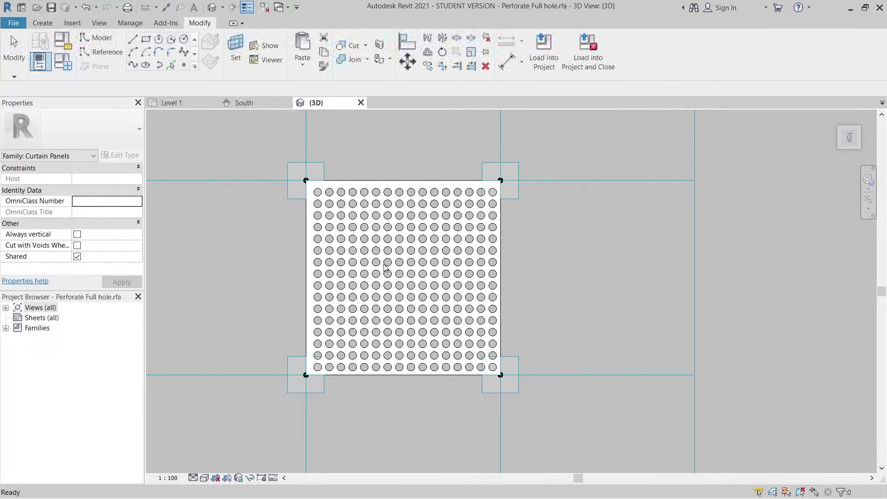
click(545, 65)
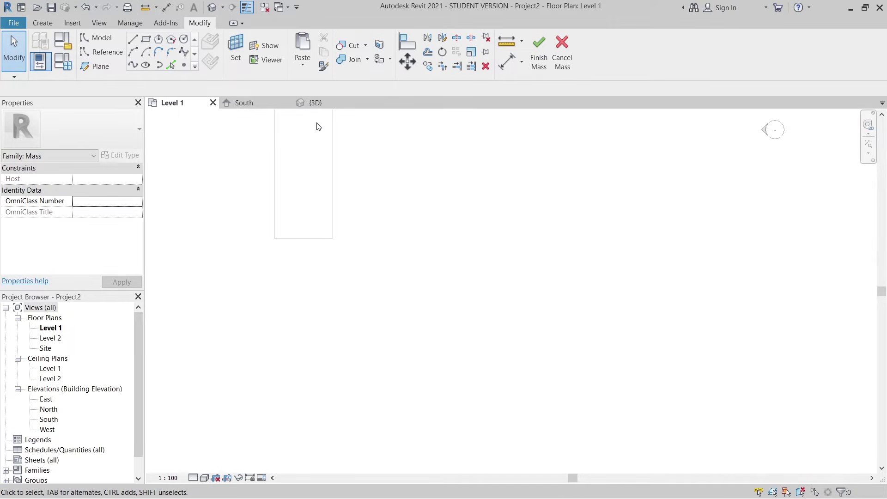
- In the panel family's 3D view, delete scattered groups of circular voids, including a 2-by-3, a 4-by-2 and a 2-by-2 block and seven along the right edge
click(315, 102)
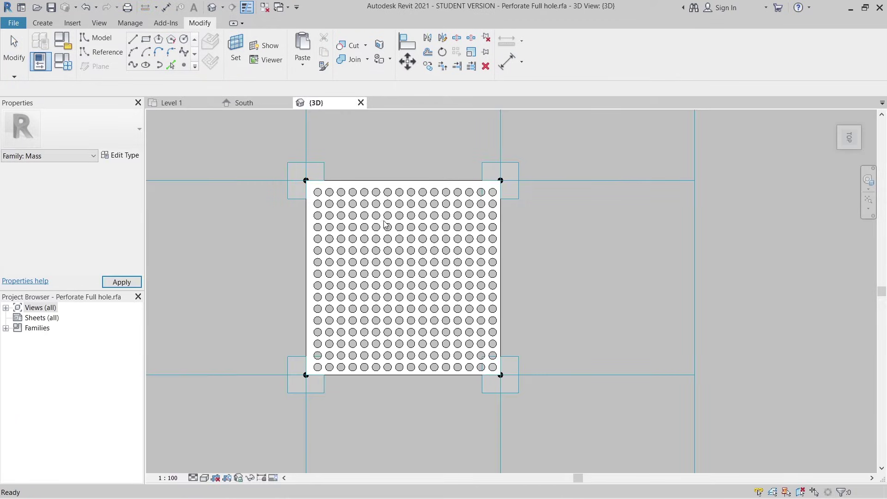
scroll(364, 261, up, 3)
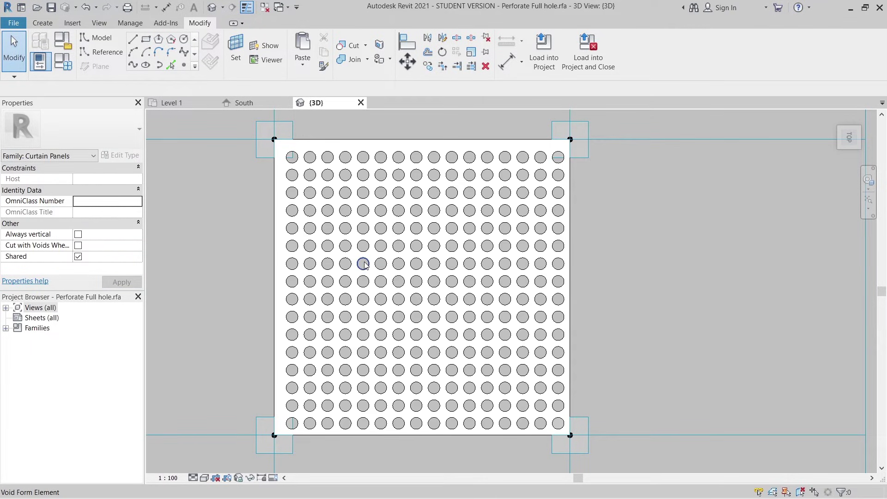
click(364, 265)
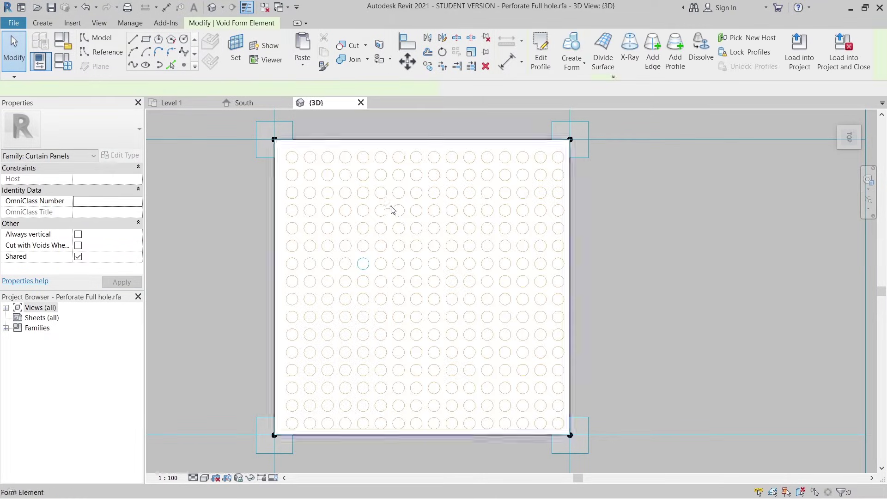
scroll(305, 228, up, 3)
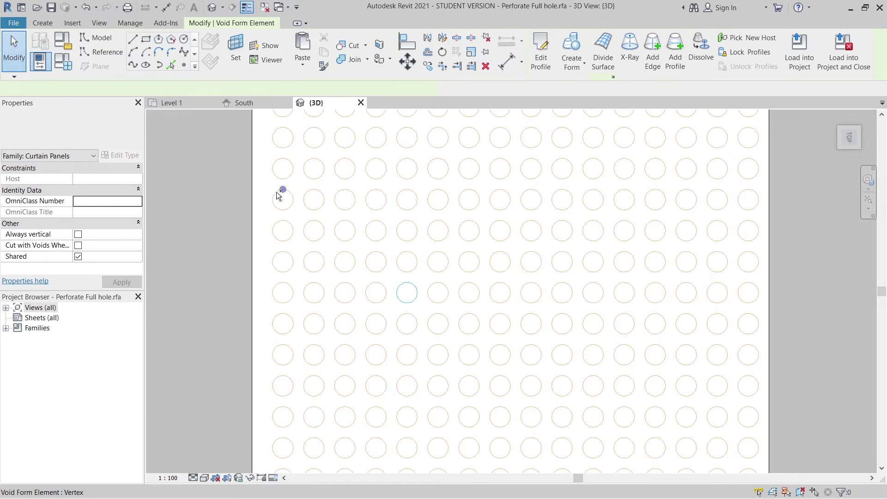
drag(266, 183, 340, 221)
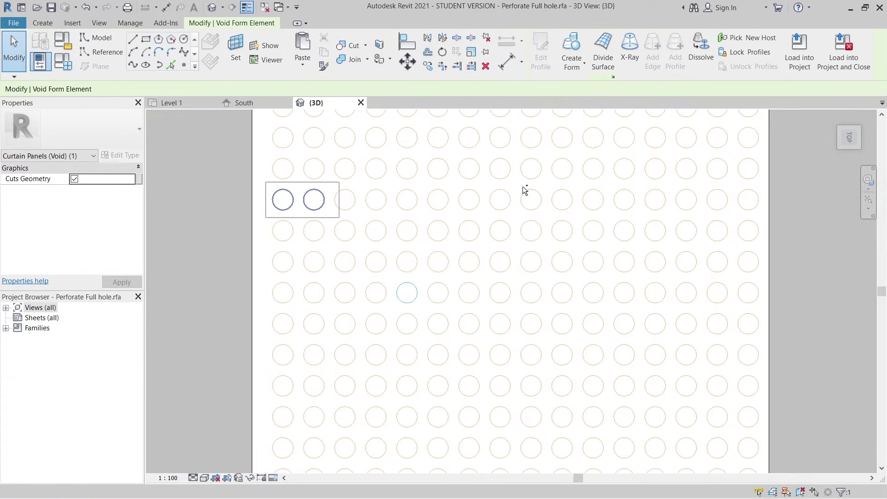
drag(520, 186, 577, 282)
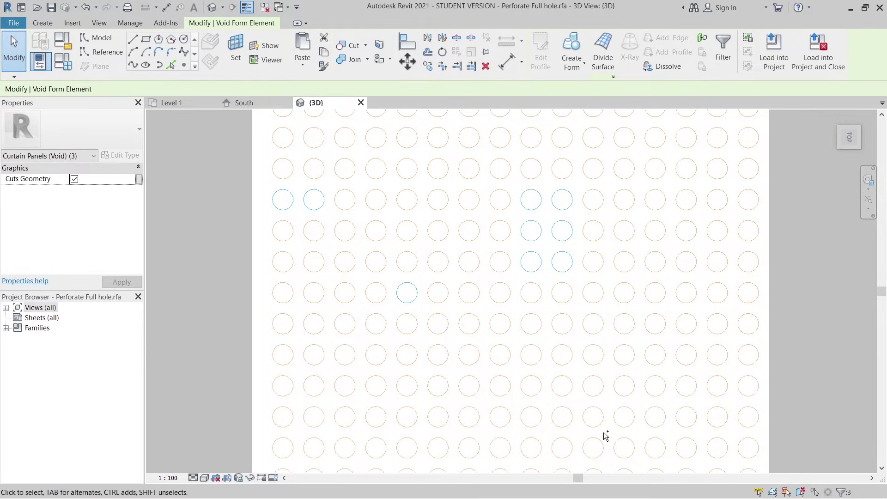
ctrl+drag(605, 432, 486, 367)
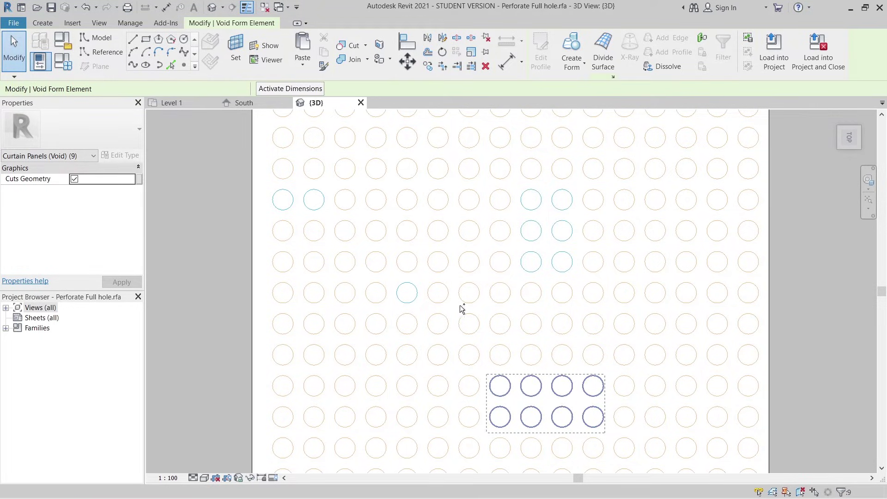
ctrl+drag(389, 371, 335, 431)
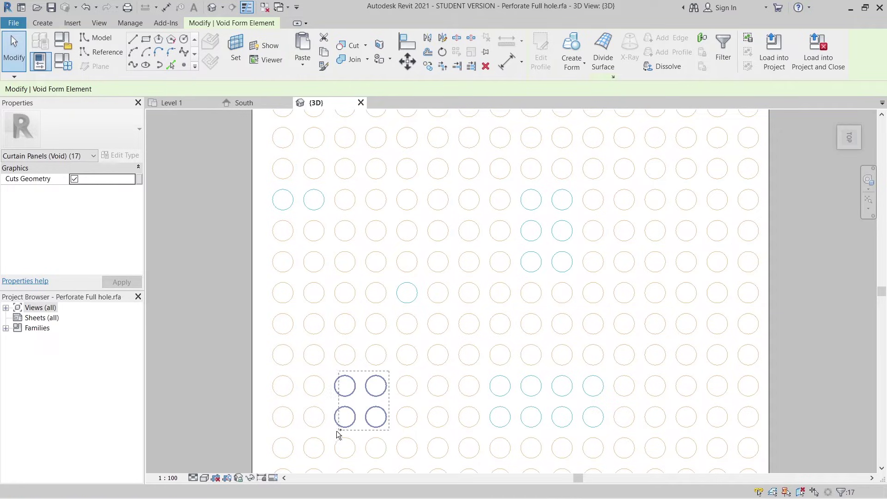
ctrl+click(760, 156)
ctrl+drag(760, 152, 735, 361)
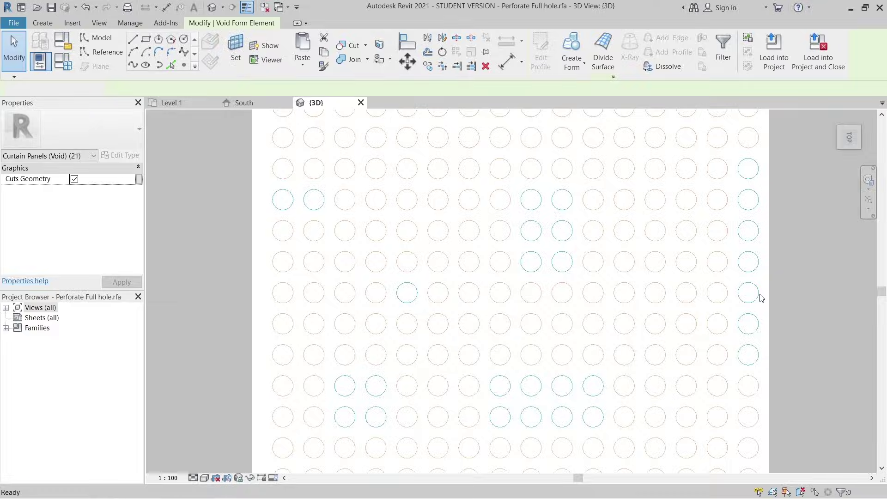
scroll(761, 298, down, 5)
middle_drag(780, 301, 678, 258)
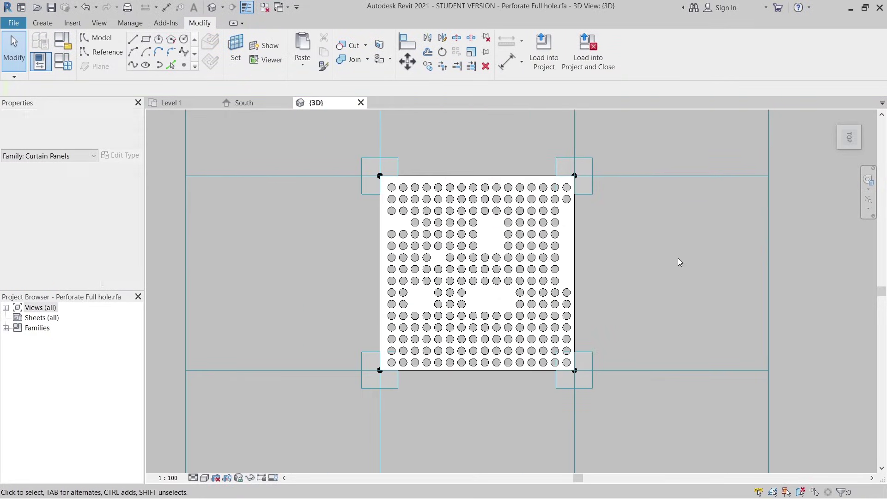
- Save the edited family as Perforate Full hole 01, load it into the mass project and close the family
click(13, 24)
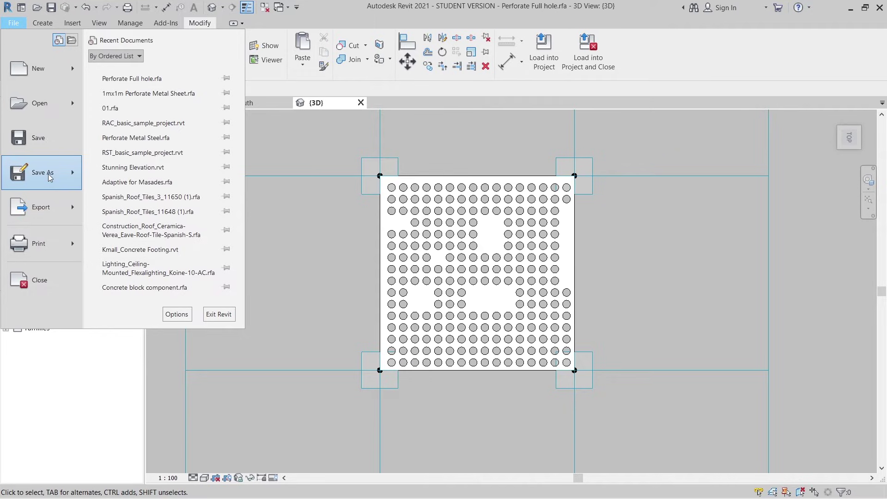
mouse_move(50, 178)
click(164, 173)
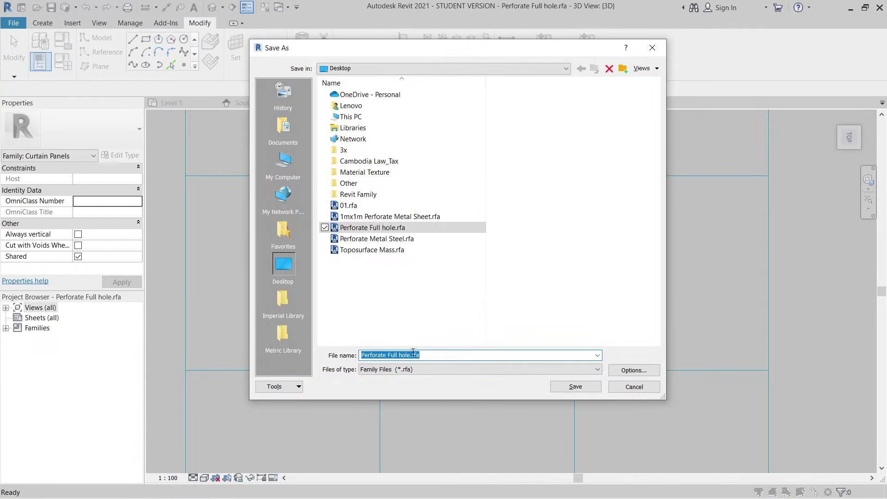
click(412, 354)
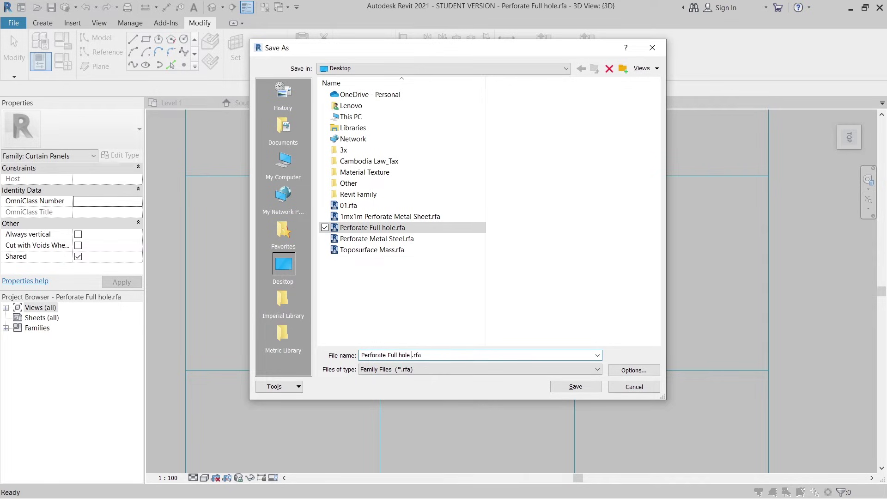
key(Return)
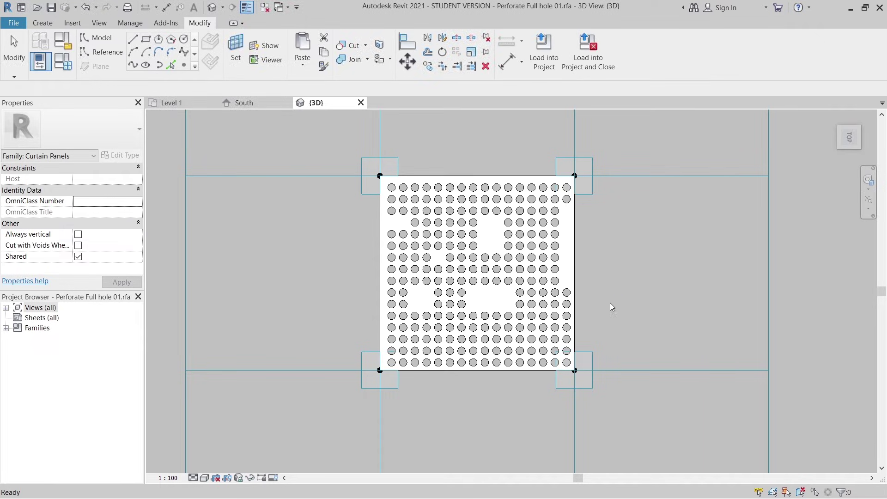
click(588, 51)
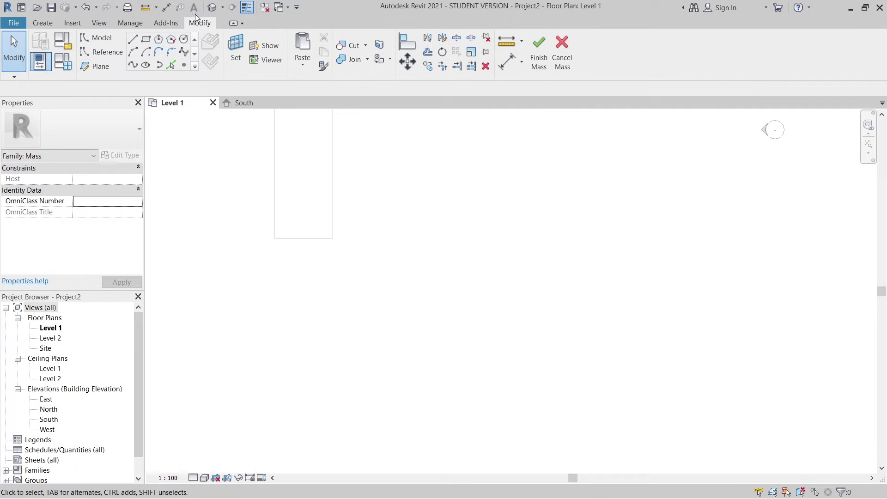
- In the project's 3D view, apply the Perforate Full hole panel to the divided surface on the building's front
click(211, 9)
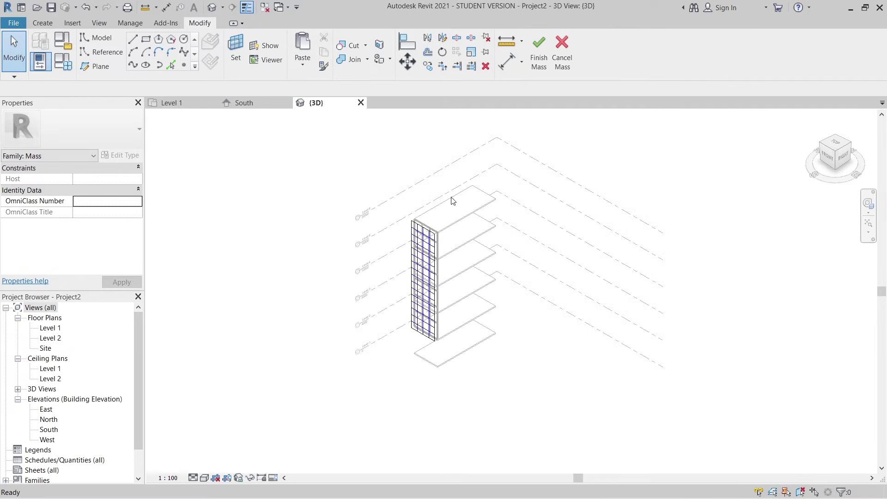
scroll(441, 364, up, 5)
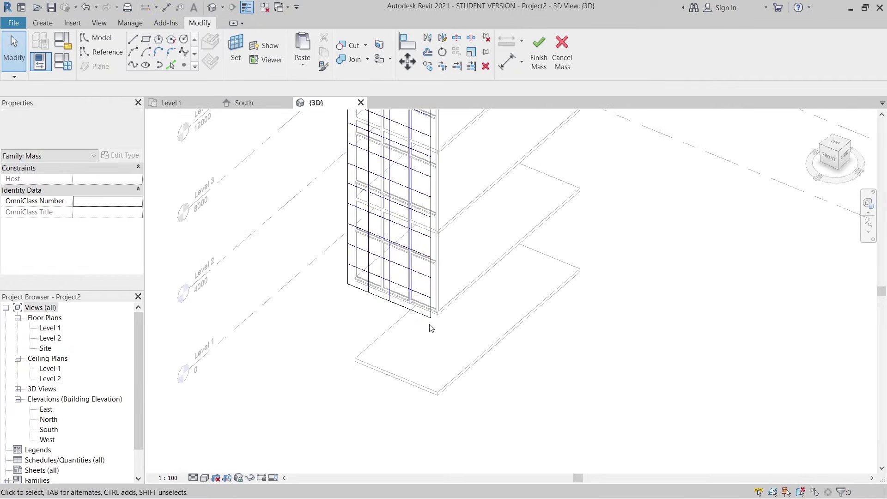
click(430, 305)
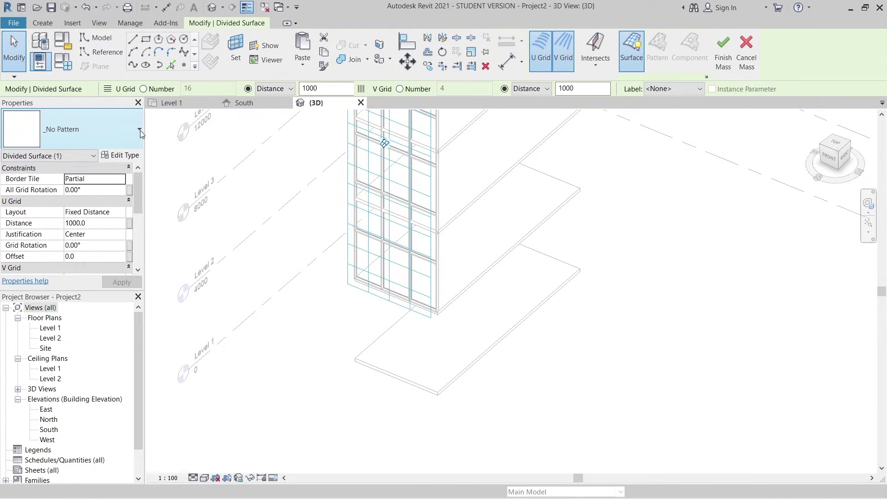
click(139, 129)
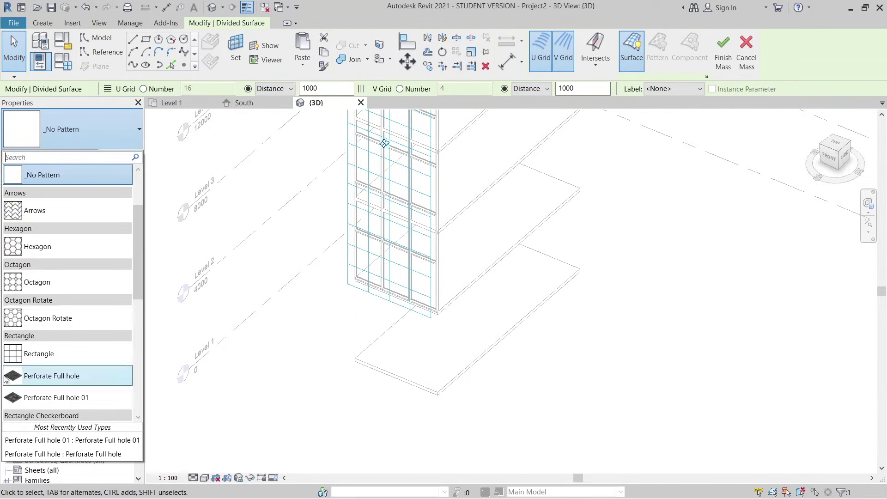
click(99, 376)
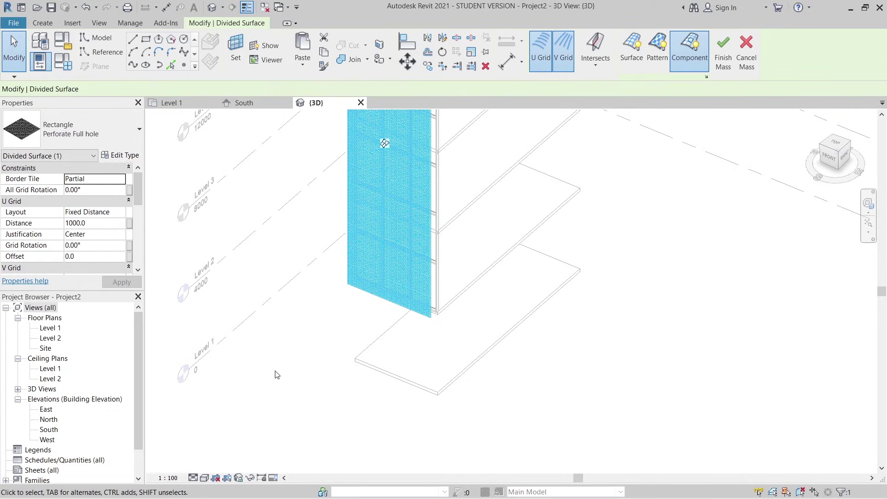
click(276, 374)
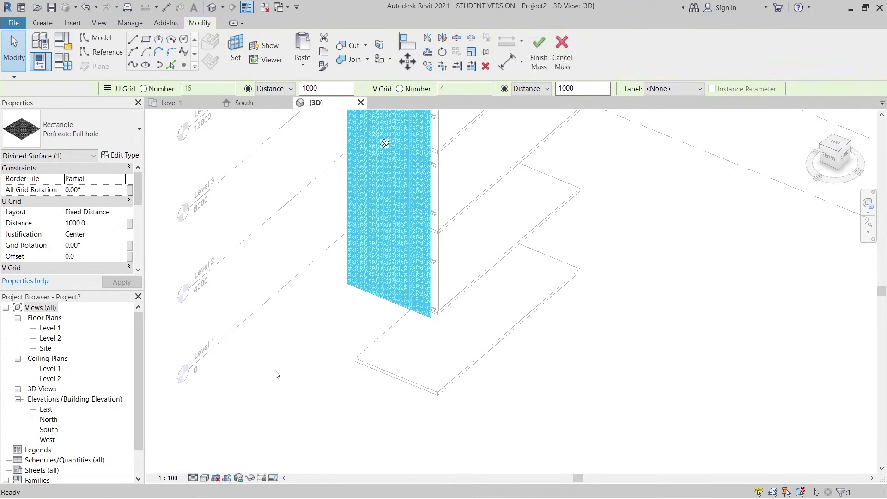
- Examine the perforated panels on the divided surface up close, in the isometric view and from the front
scroll(346, 271, up, 5)
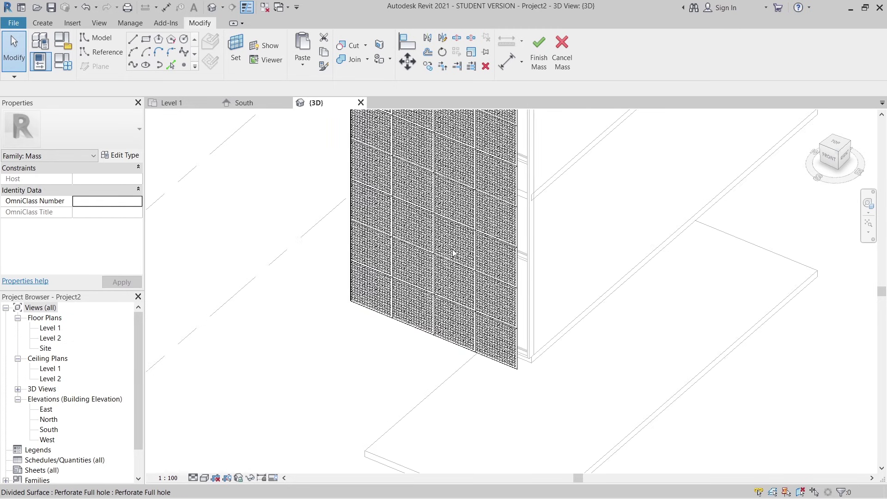
scroll(317, 237, down, 5)
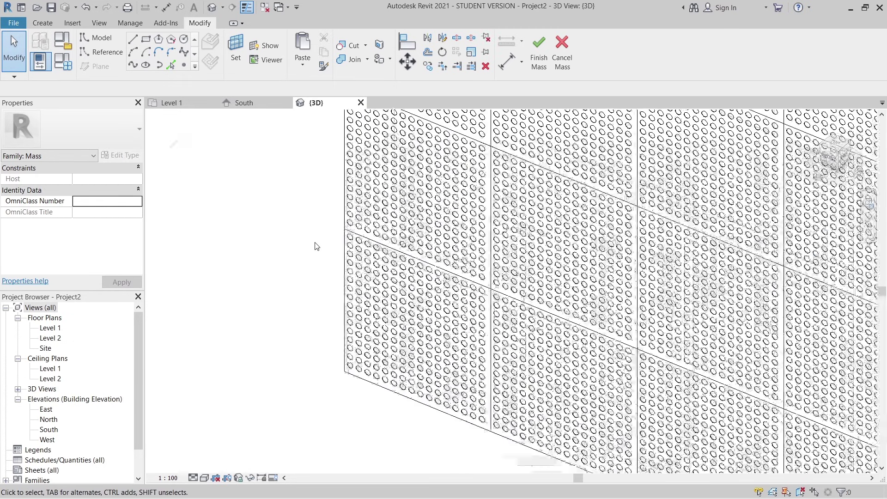
scroll(337, 366, down, 2)
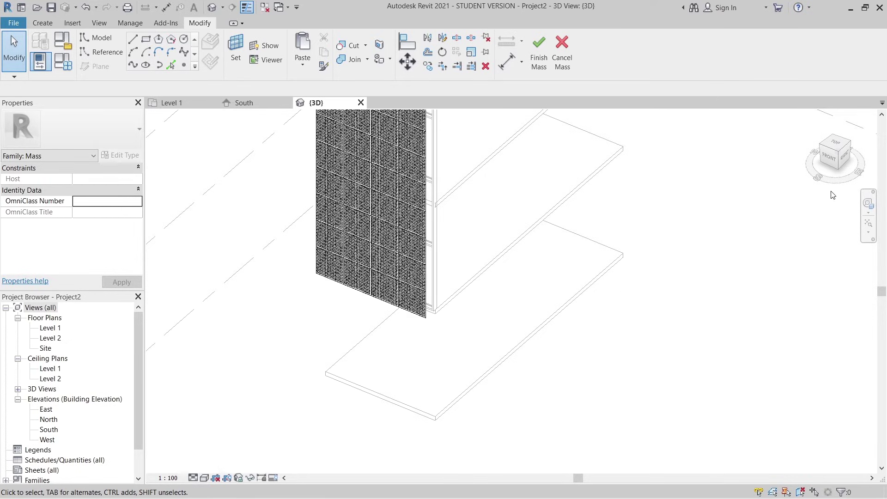
click(827, 162)
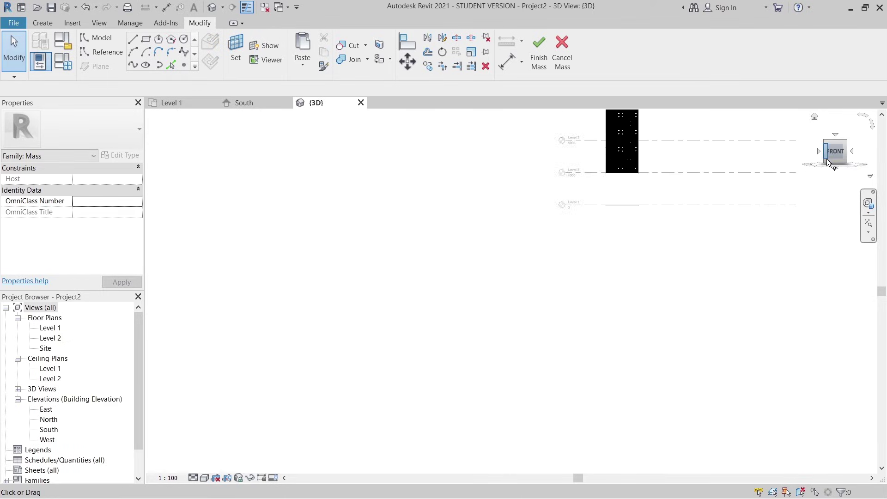
scroll(446, 282, up, 6)
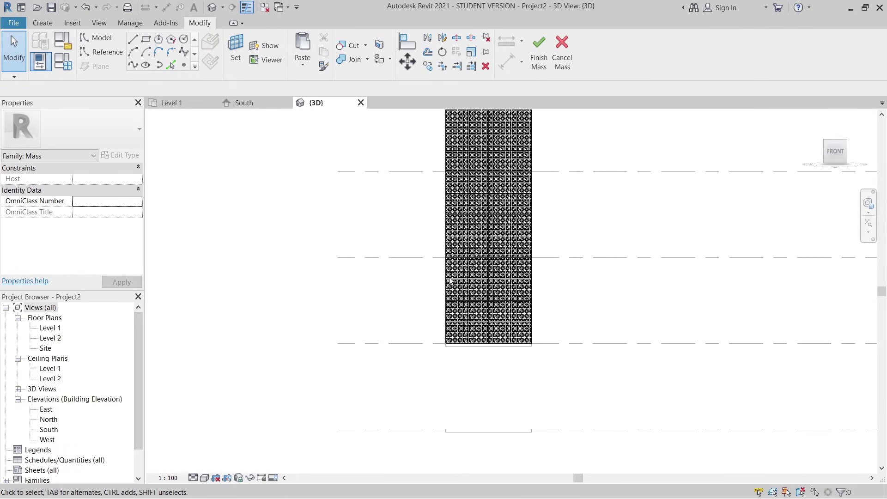
scroll(452, 194, up, 4)
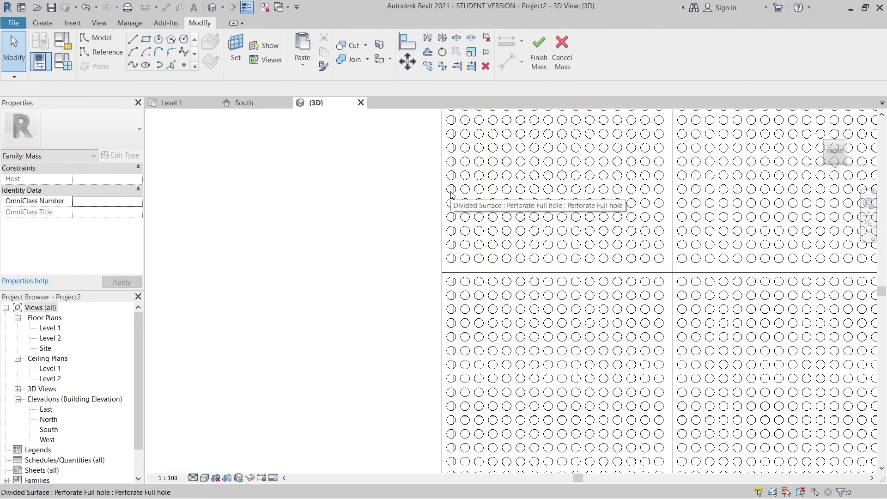
- Select five scattered curtain panels on the front divided surface, from just below Level 3 up to just below Level 5
click(451, 195)
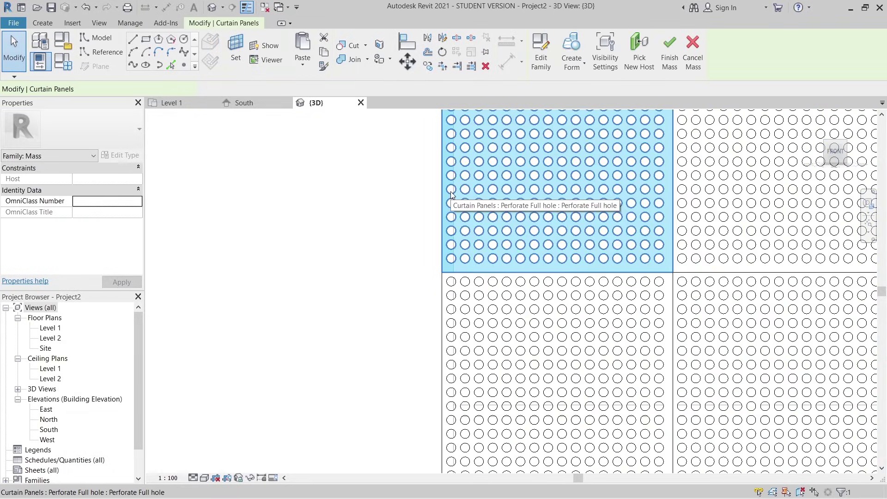
scroll(455, 206, down, 7)
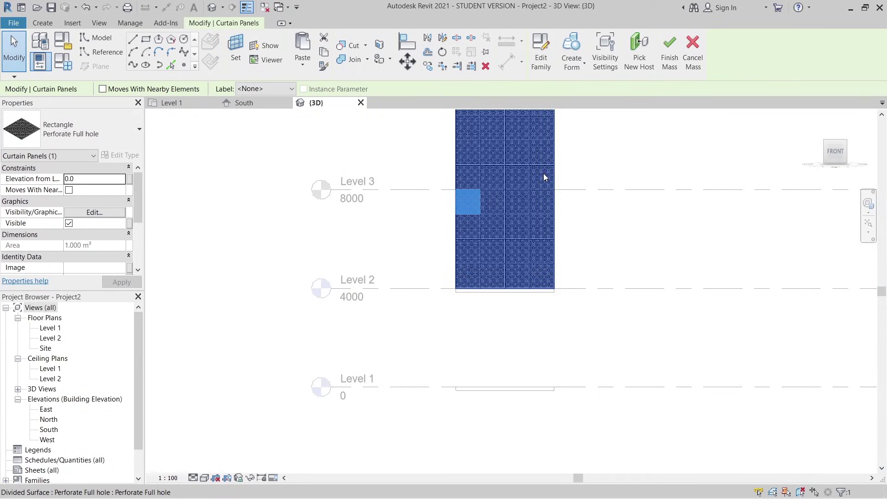
key(Tab)
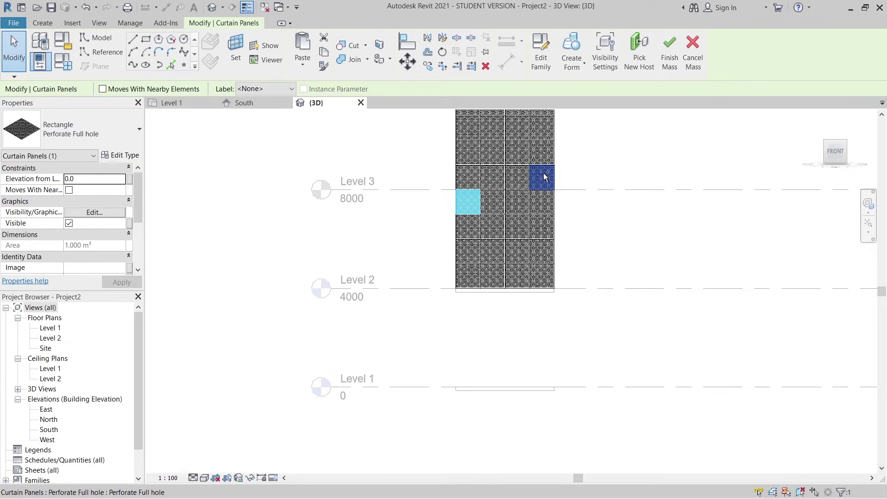
ctrl+click(544, 177)
middle_drag(584, 172, 539, 191)
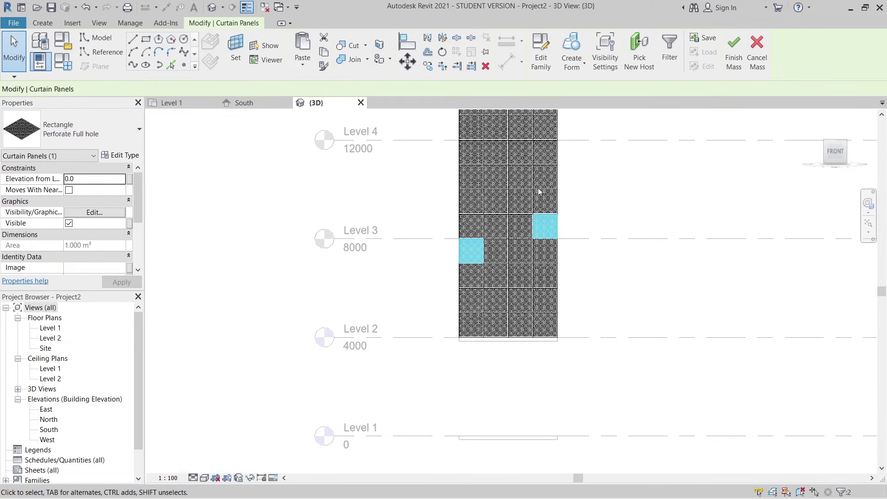
key(Tab)
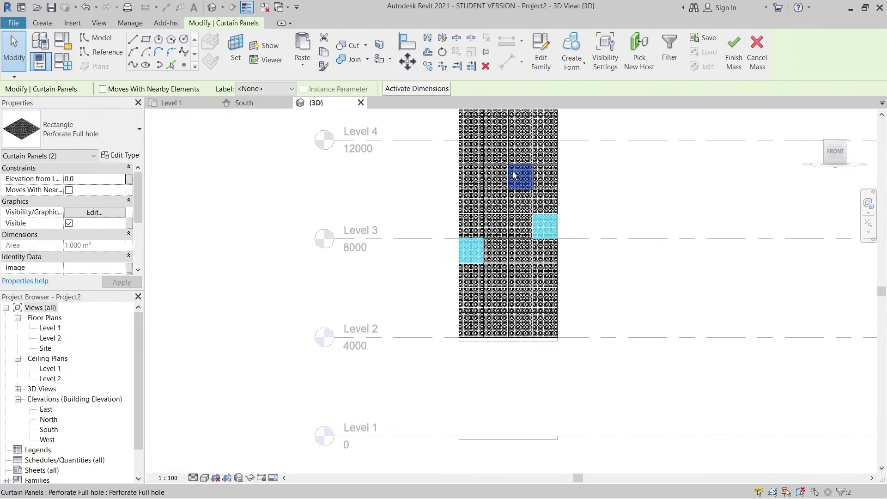
ctrl+click(518, 176)
middle_drag(577, 176, 594, 238)
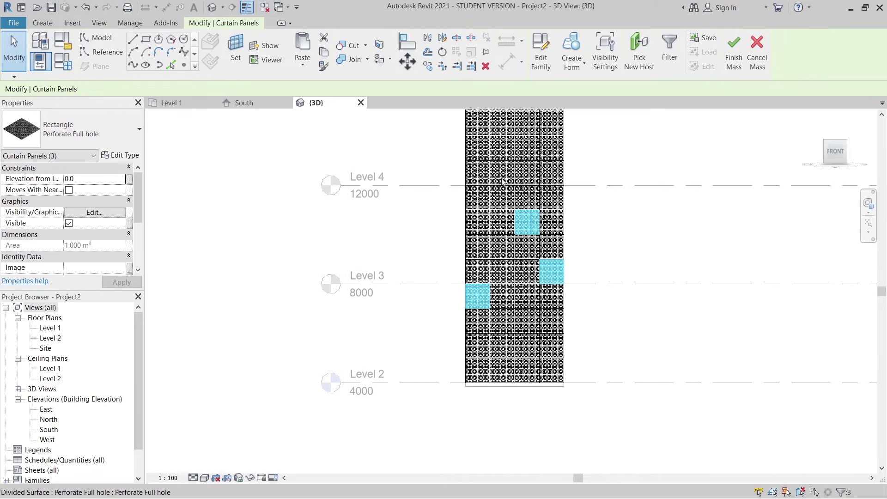
key(Tab)
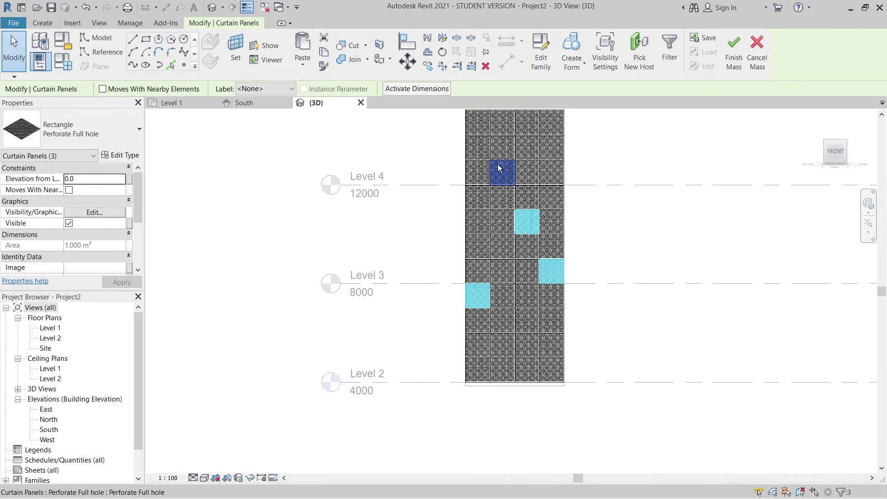
ctrl+click(499, 168)
middle_drag(602, 165, 574, 222)
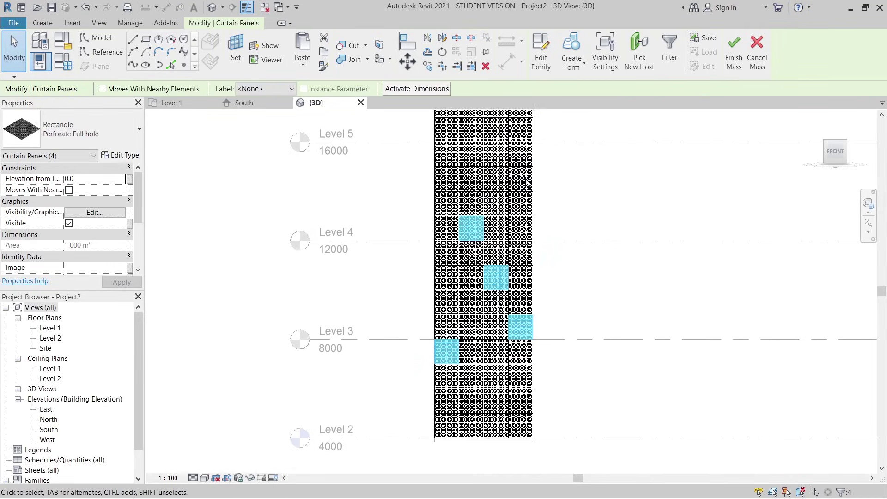
key(Tab)
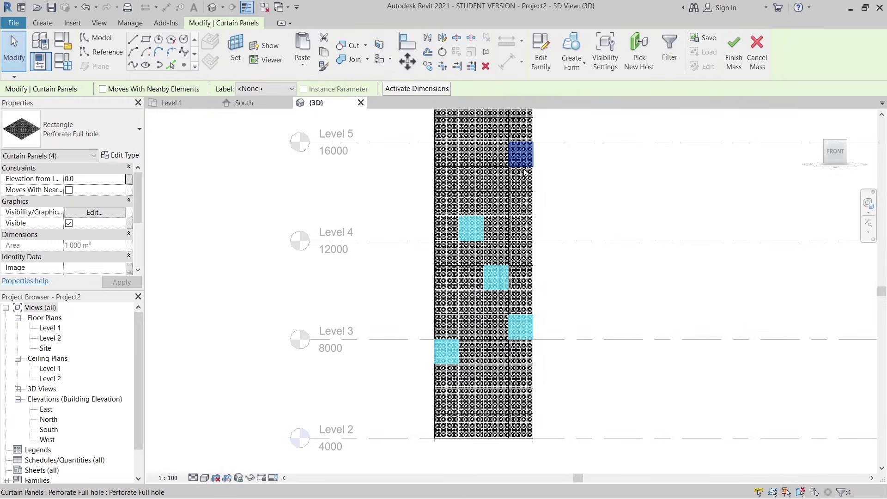
ctrl+click(525, 172)
middle_drag(556, 174, 565, 245)
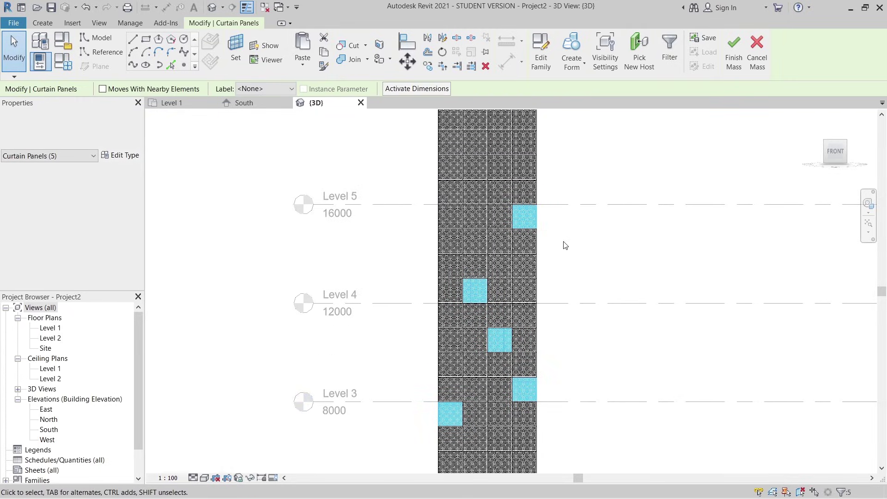
- Add seven more scattered panels between Levels 2 and 6 to the selection and change all twelve to Perforate Full hole 01
scroll(564, 245, down, 2)
middle_drag(534, 192, 466, 149)
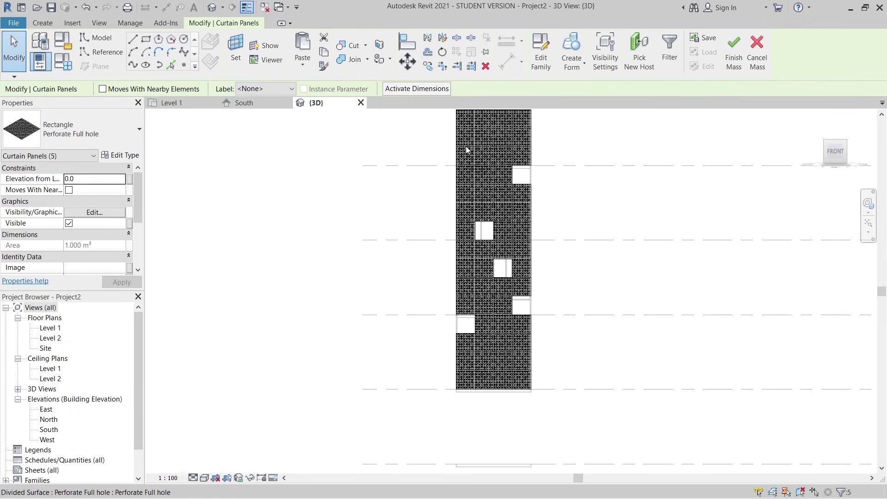
scroll(467, 149, up, 2)
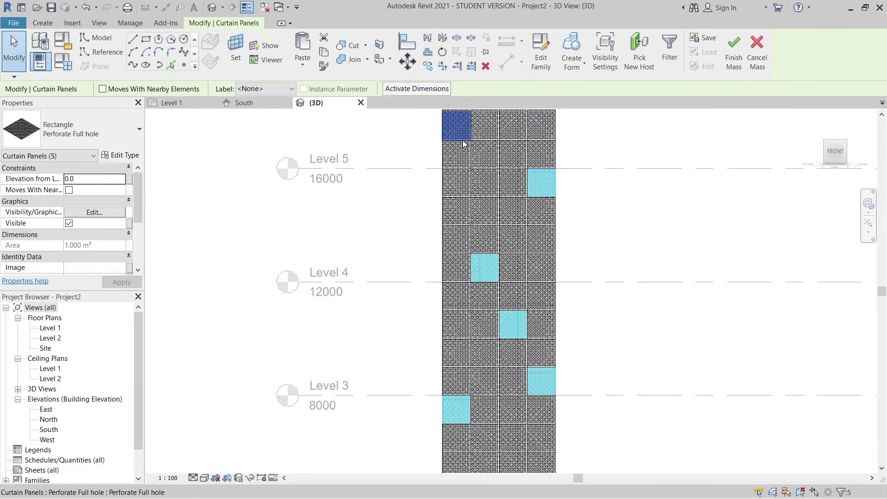
ctrl+click(462, 136)
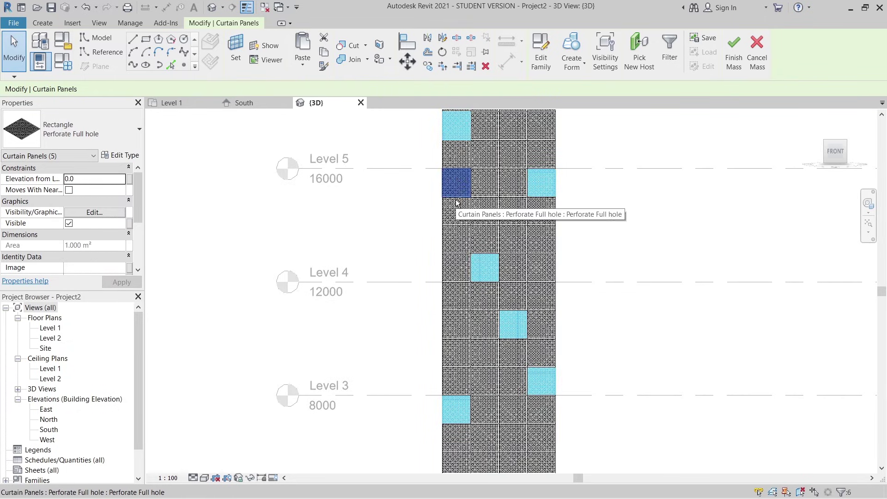
ctrl+click(457, 207)
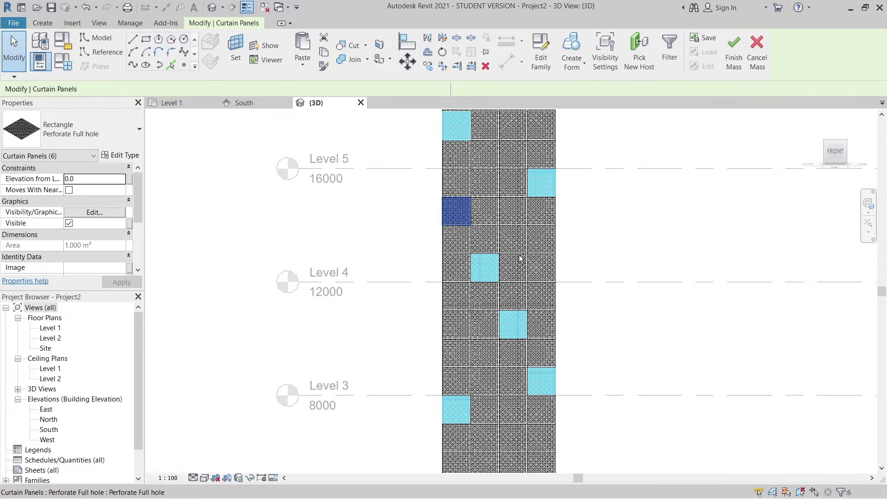
ctrl+click(543, 445)
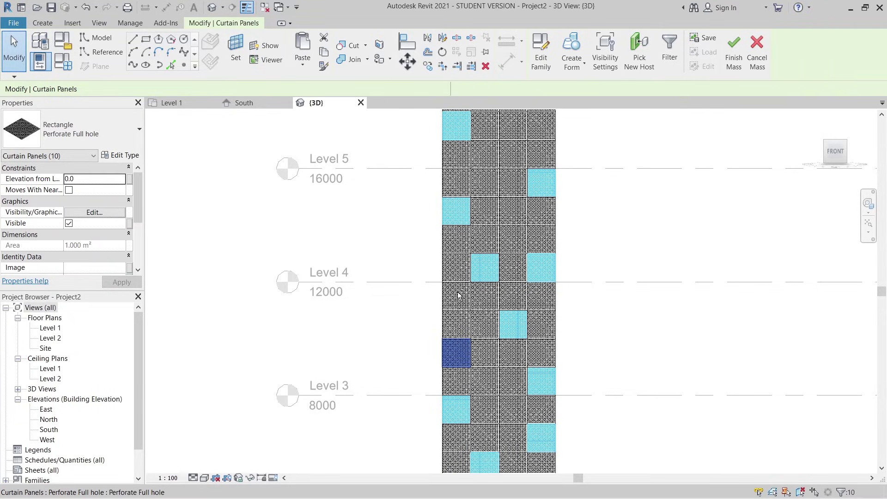
ctrl+click(456, 353)
scroll(590, 247, down, 2)
middle_drag(591, 252, 585, 338)
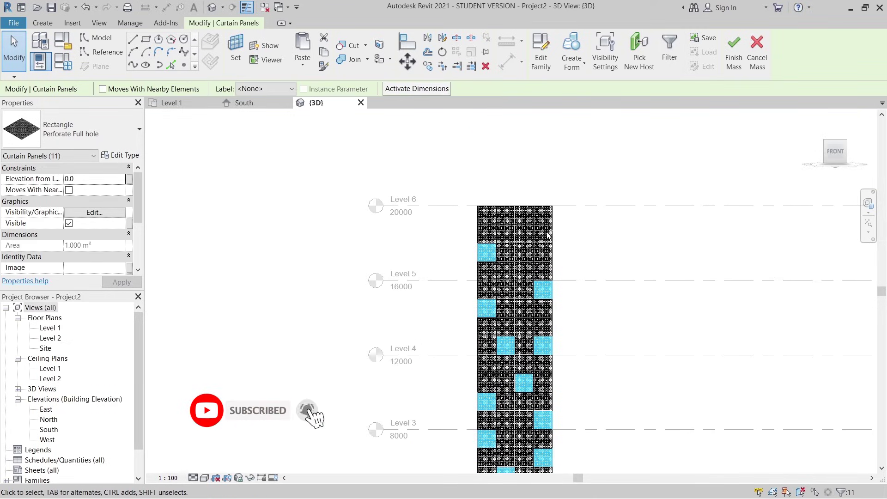
key(Tab)
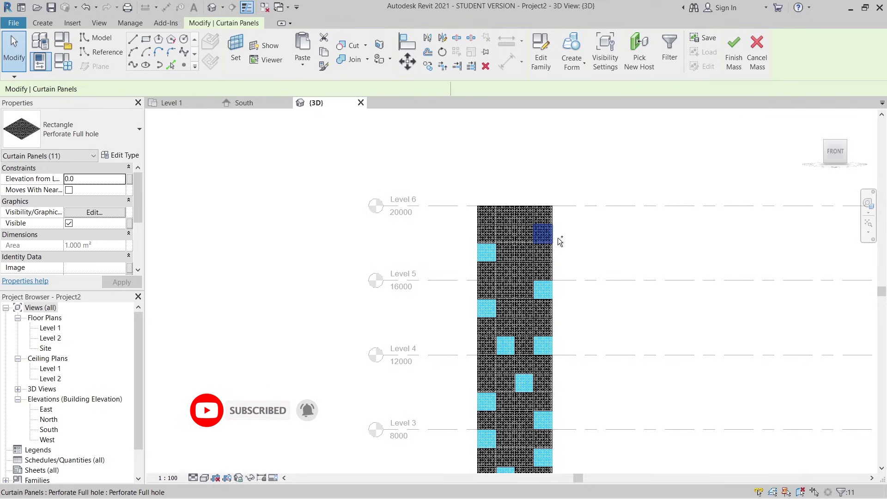
ctrl+click(543, 234)
middle_drag(605, 293, 571, 163)
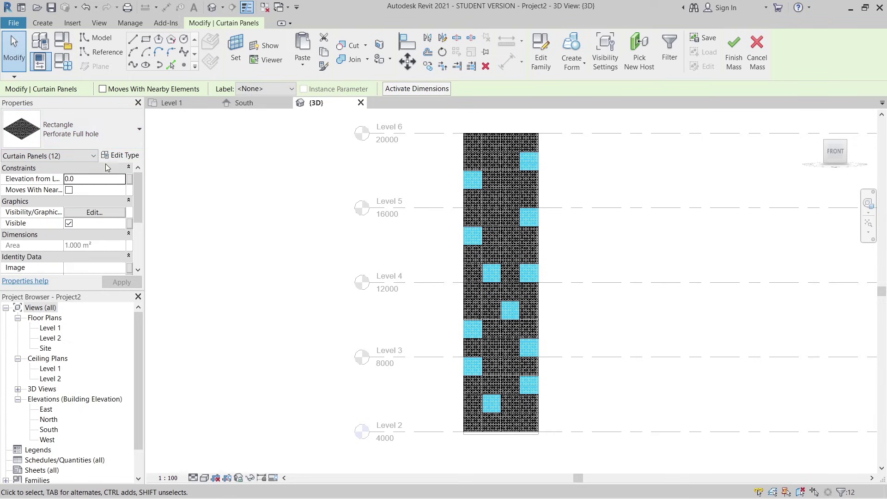
click(19, 125)
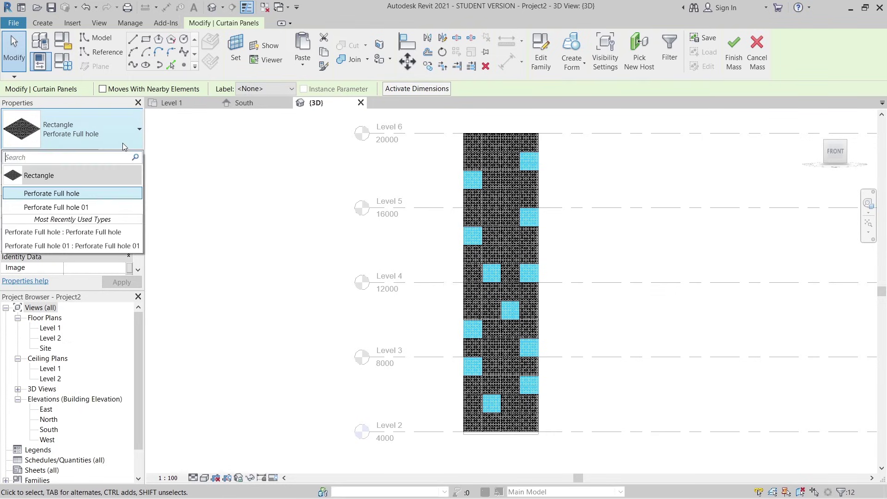
click(44, 210)
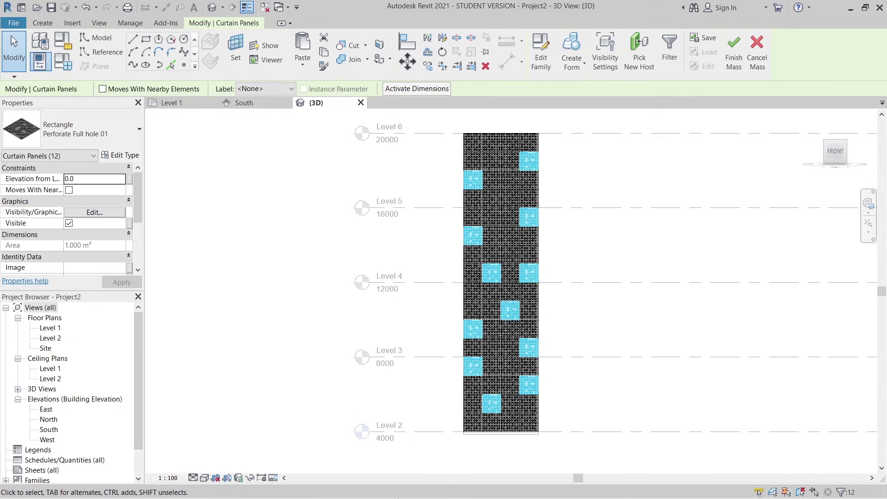
click(613, 267)
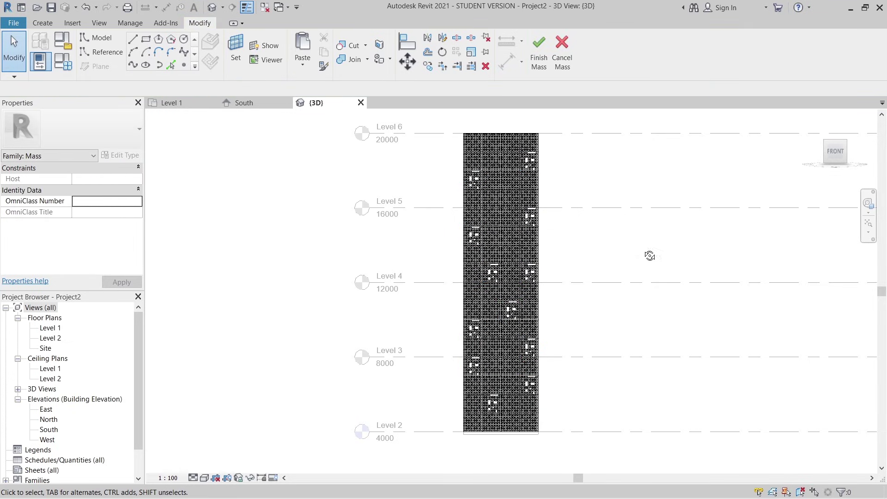
- Check the mixed panels in an angled 3D view and finish the mass
shift+middle_drag(650, 256, 471, 297)
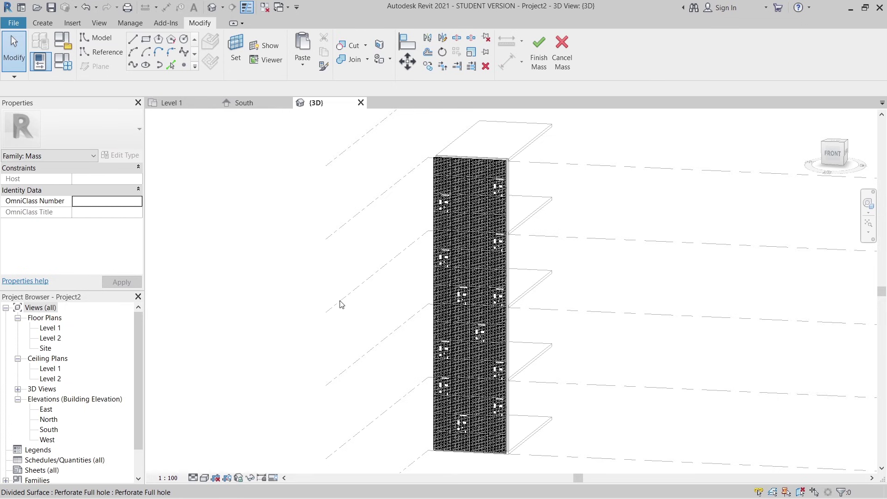
scroll(359, 297, up, 5)
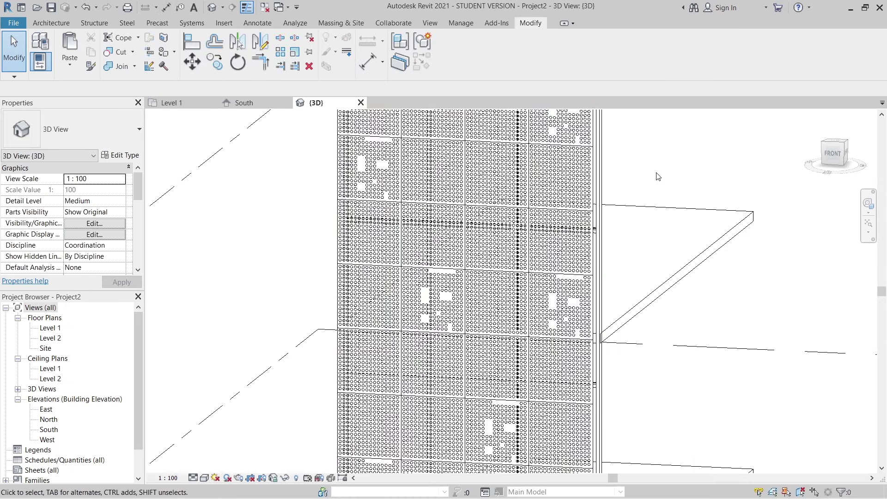
ctrl+scroll(658, 176, down, 5)
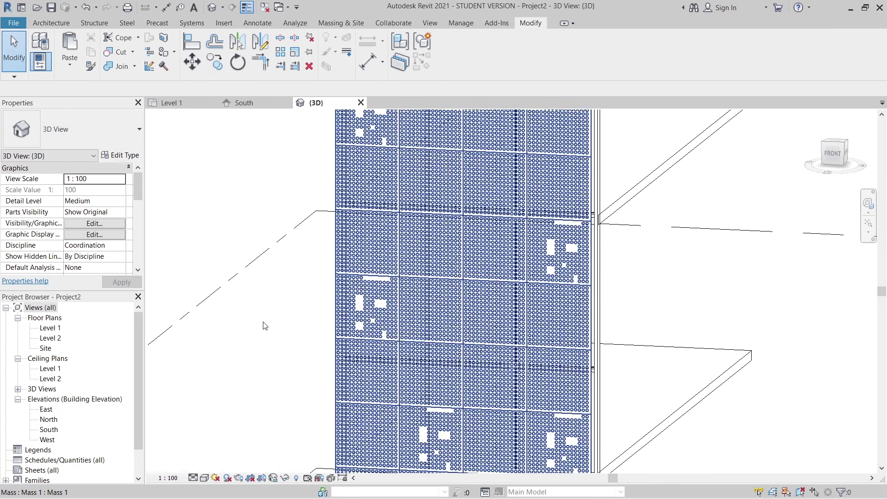
scroll(318, 199, up, 3)
- Enable cast shadows and ambient shadows in the 3D view's graphic display options
click(204, 477)
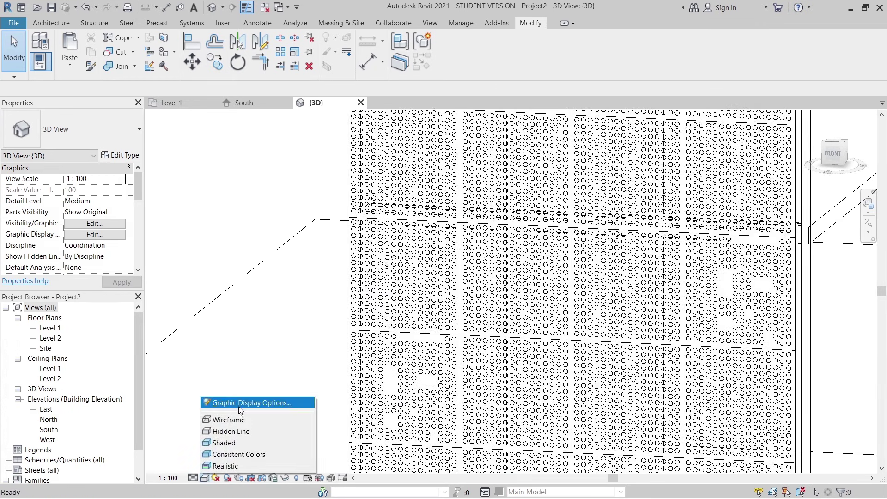
click(262, 407)
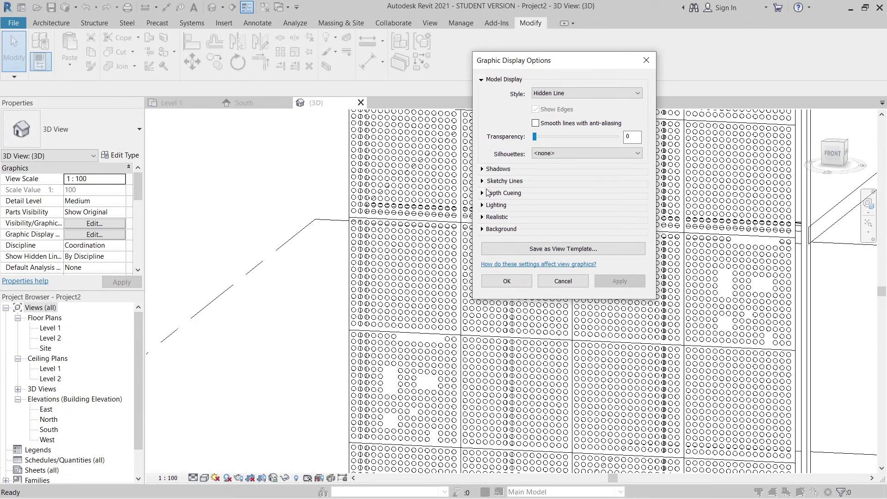
click(482, 169)
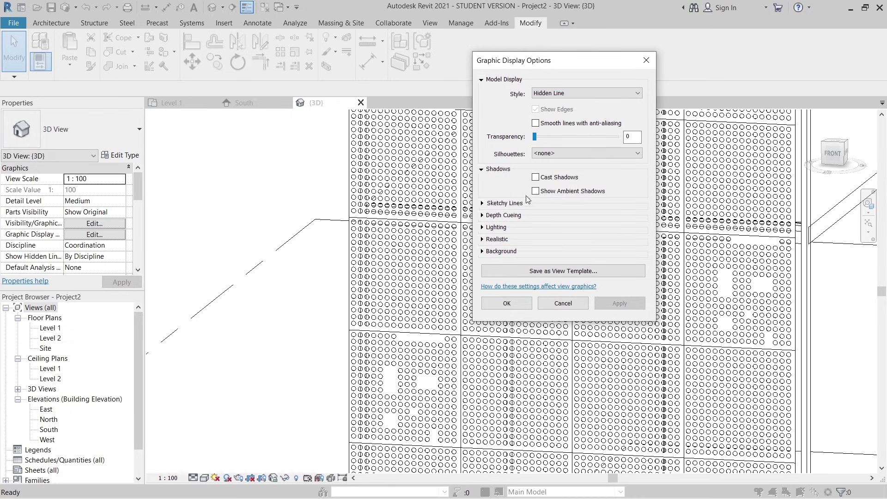
click(535, 190)
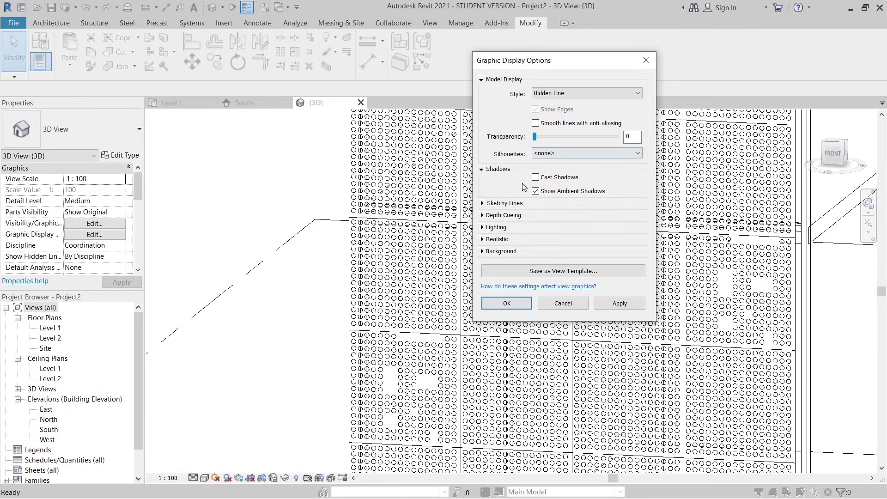
click(535, 177)
click(619, 302)
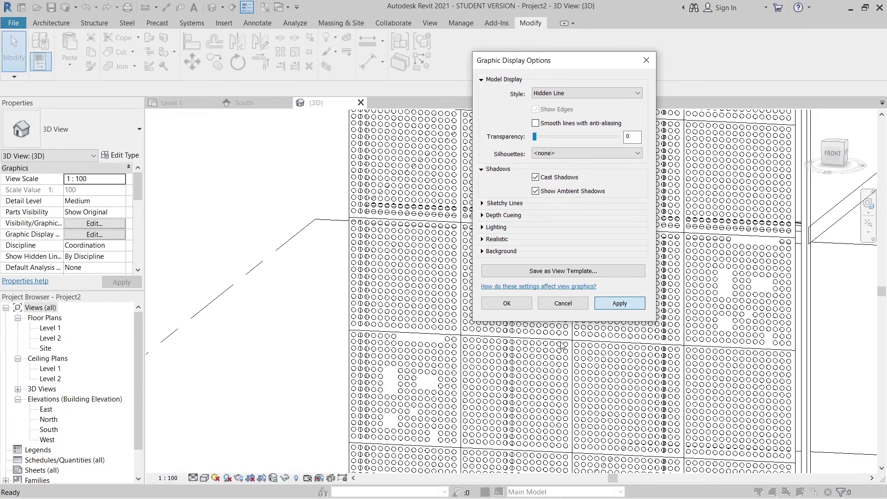
click(506, 303)
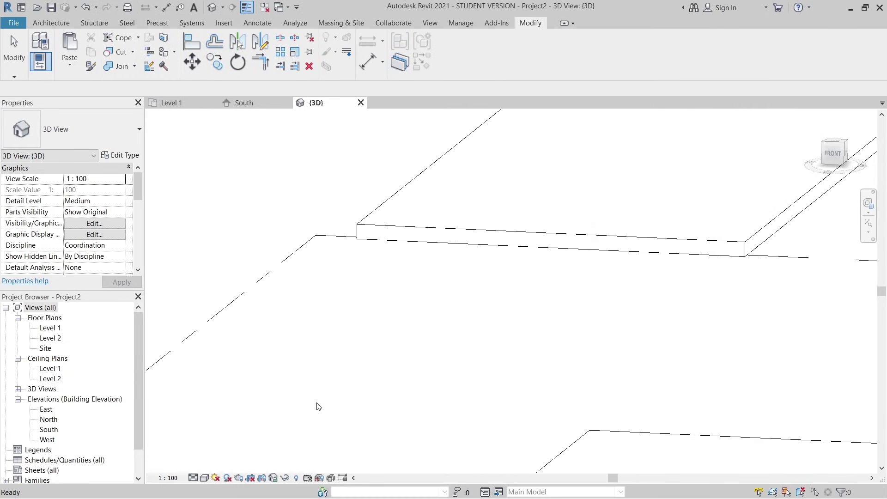
- Examine the shadows on the perforated façade and floor slabs, both up close and across several storeys
middle_drag(314, 334, 320, 457)
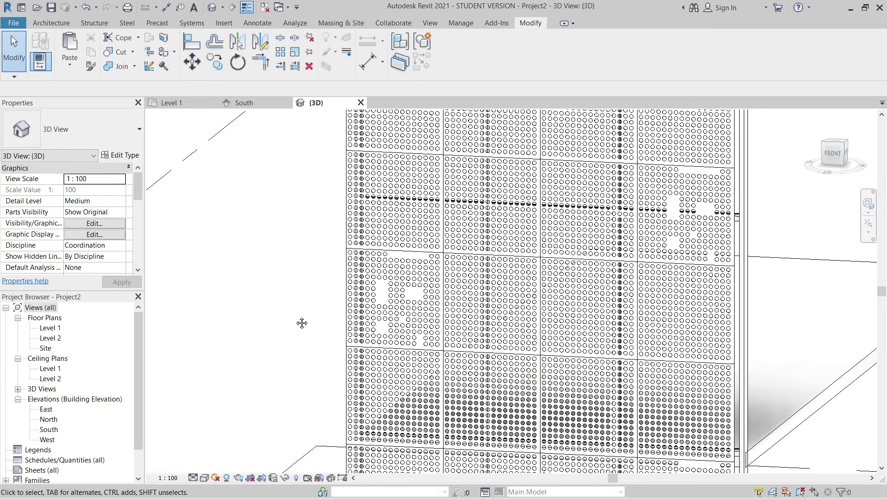
mouse_move(301, 323)
middle_down()
mouse_move(297, 351)
mouse_move(307, 350)
mouse_move(301, 339)
middle_up()
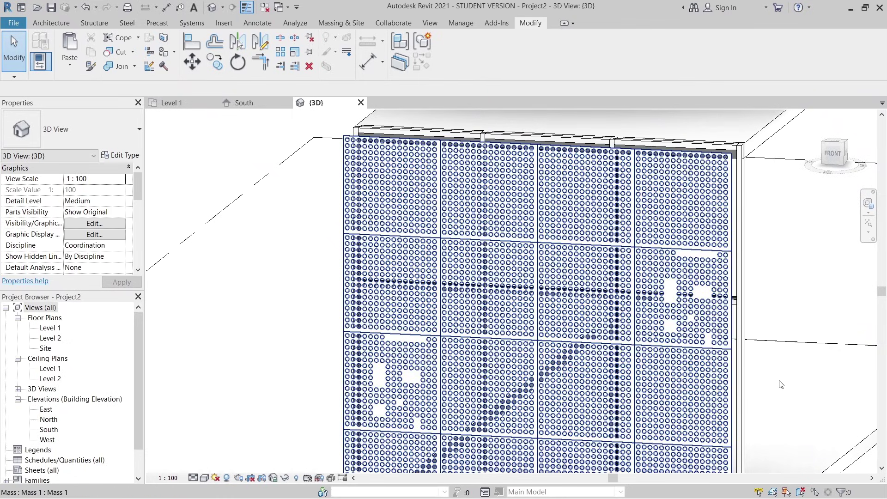
shift+middle_drag(778, 382, 664, 242)
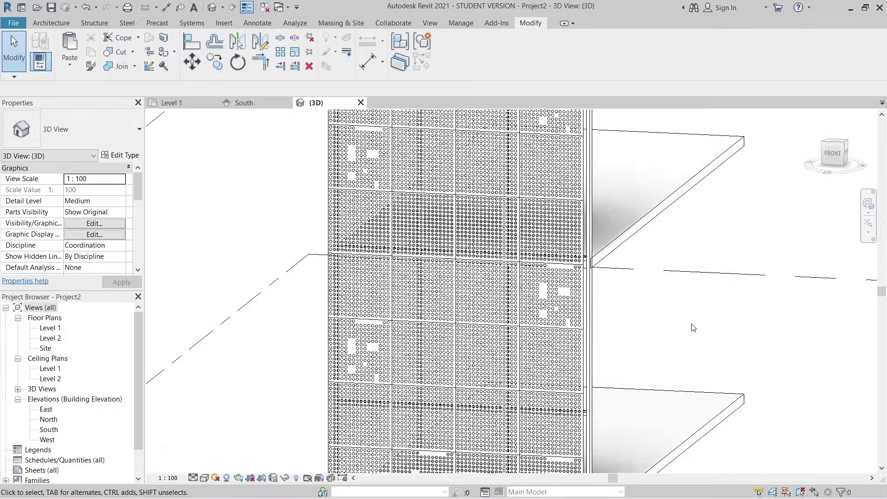
middle_drag(697, 327, 670, 289)
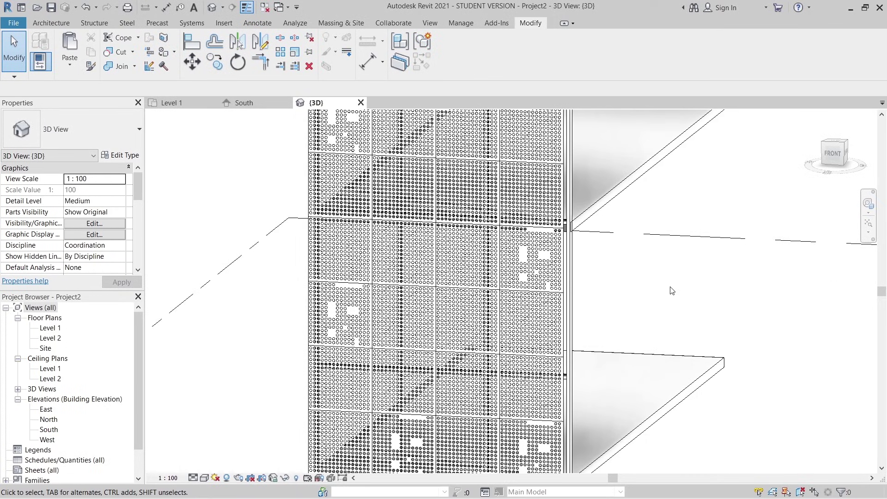
scroll(672, 290, down, 3)
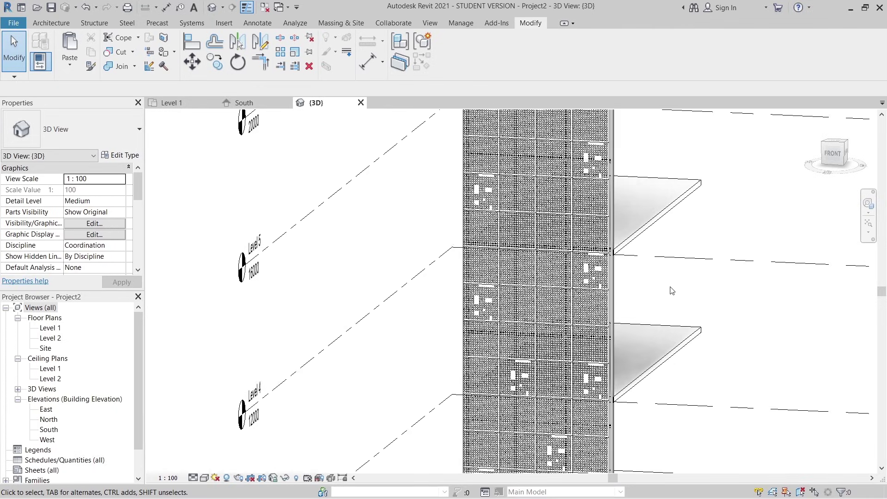
scroll(671, 290, down, 2)
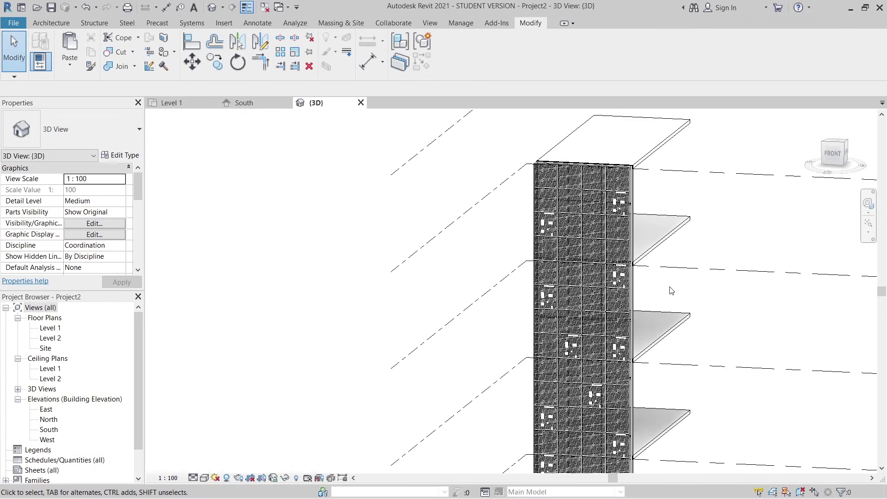